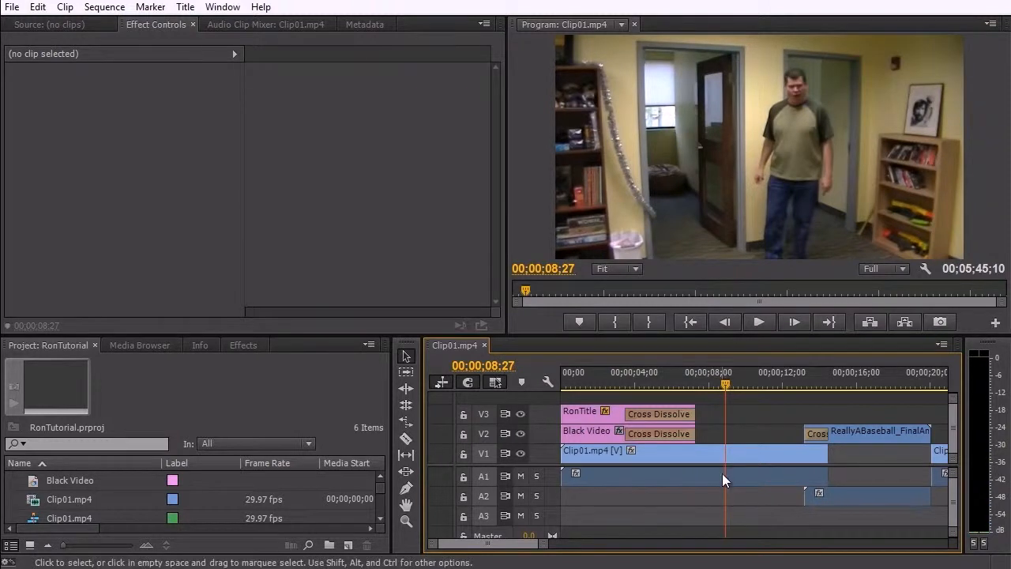
# Set the audio gain of the first Clip01.mp4 clip to -24 dB.
pyautogui.click(667, 474)
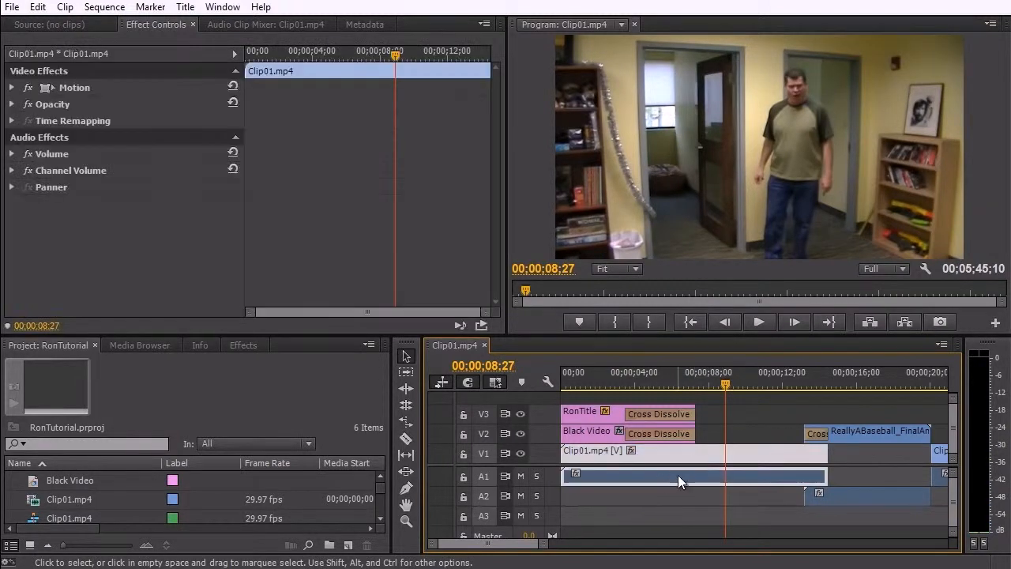
pyautogui.rightClick(677, 474)
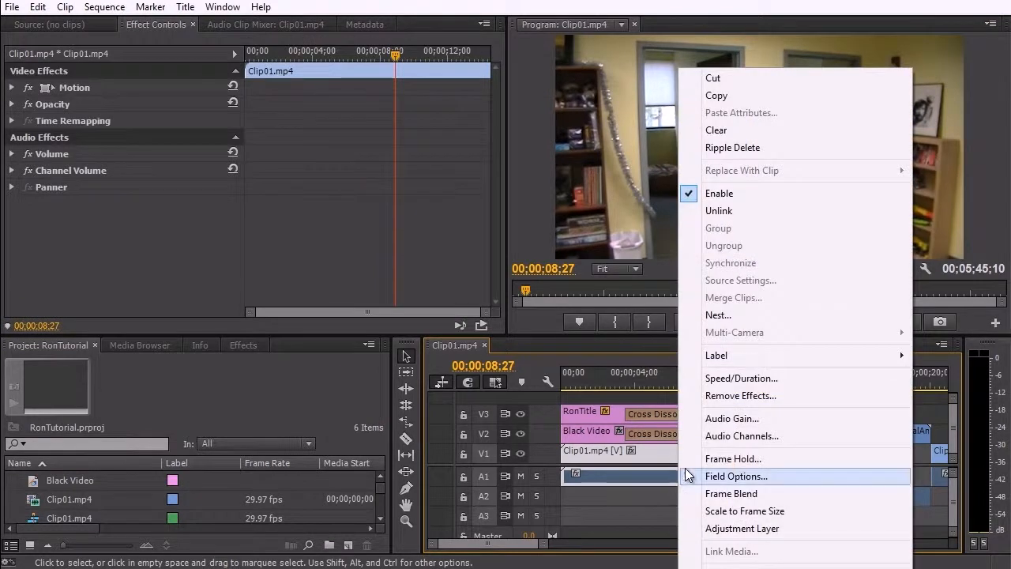
pyautogui.click(727, 419)
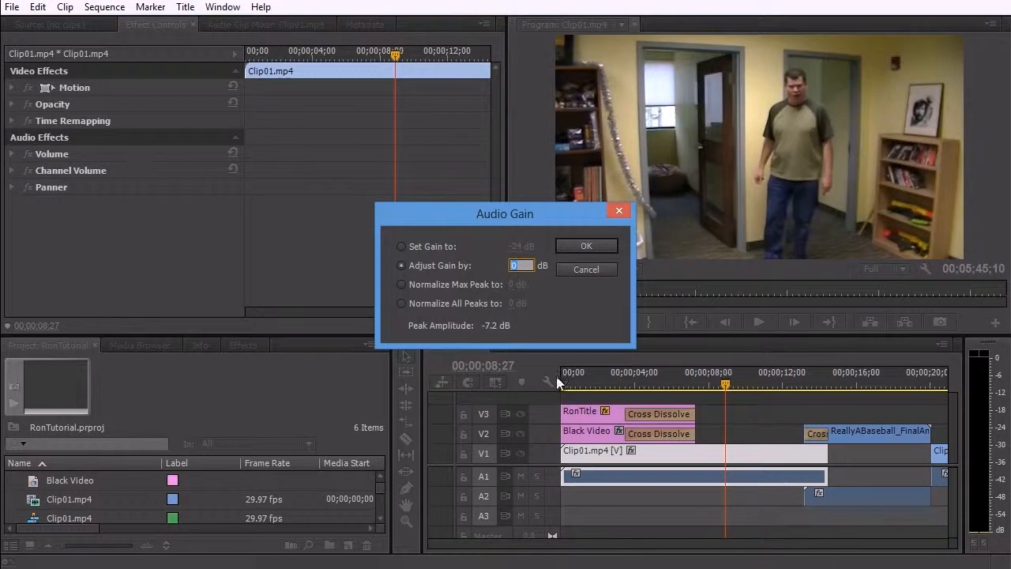
pyautogui.click(400, 247)
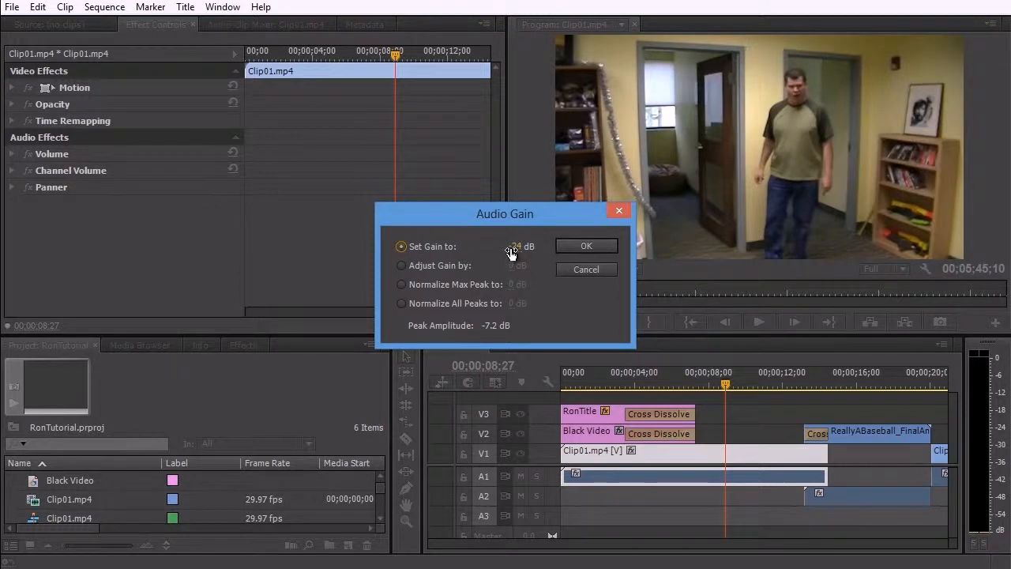
pyautogui.click(568, 247)
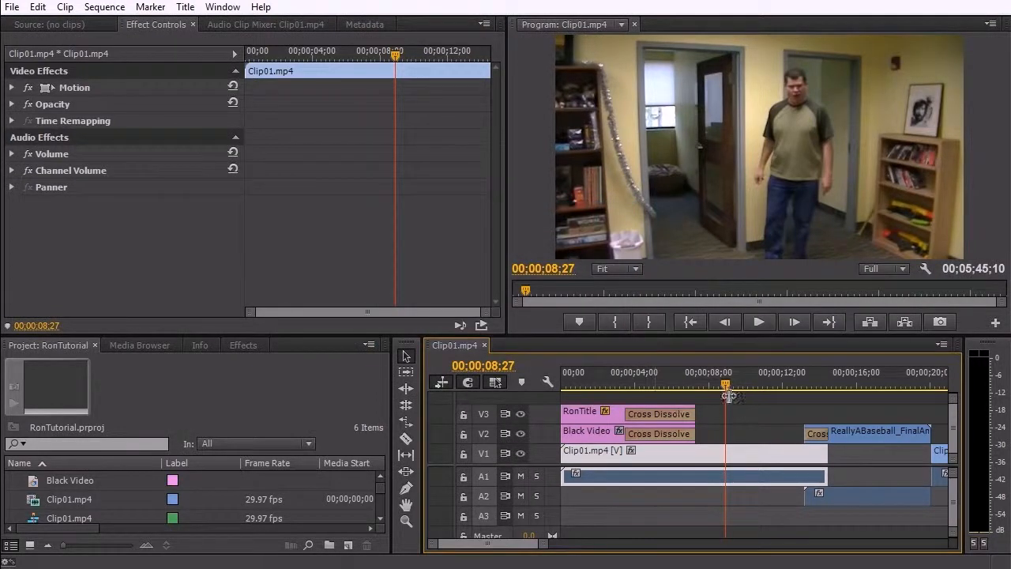
# Apply an Exponential Fade audio transition to the end of the first Clip01.mp4 clip's audio on track A1.
pyautogui.moveTo(723, 383); pyautogui.dragTo(815, 418)
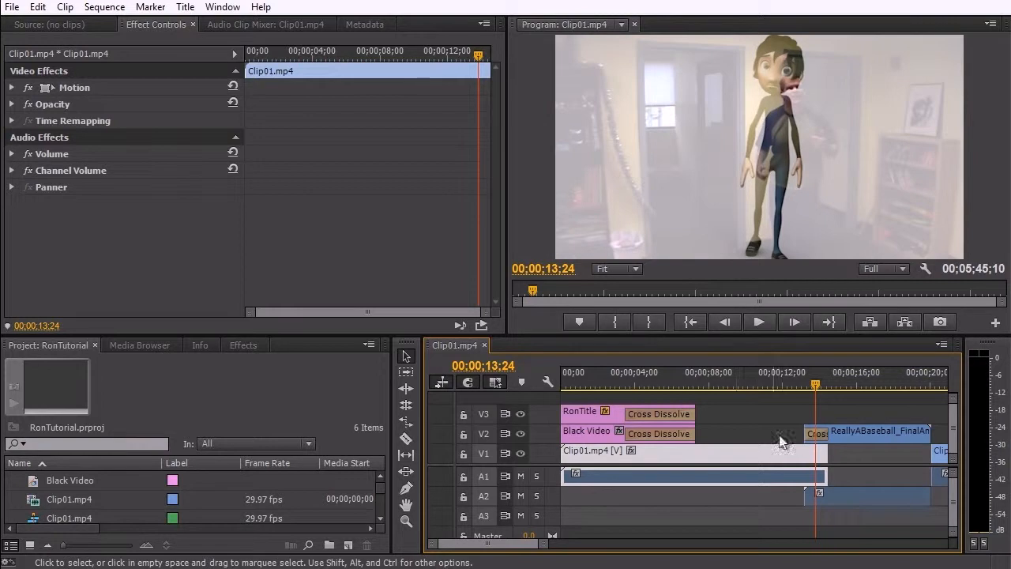
pyautogui.click(800, 384)
pyautogui.moveTo(800, 385); pyautogui.dragTo(792, 382)
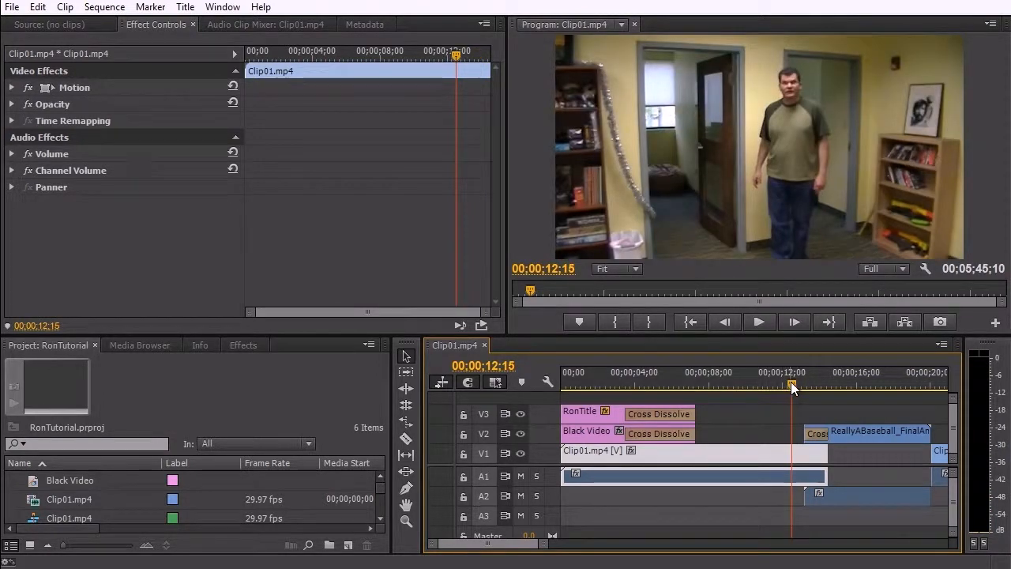
pyautogui.moveTo(790, 382); pyautogui.dragTo(827, 387)
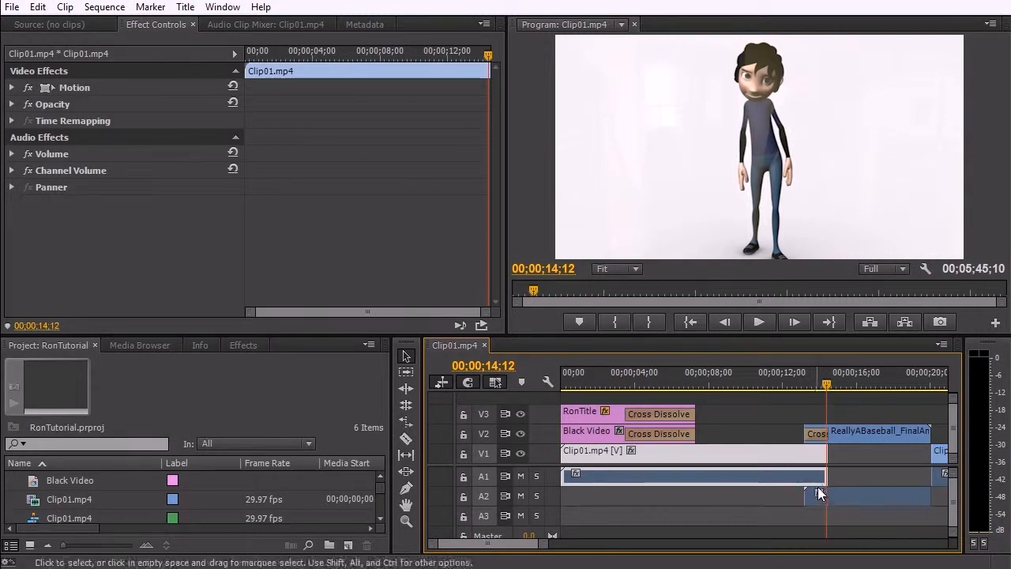
pyautogui.click(245, 345)
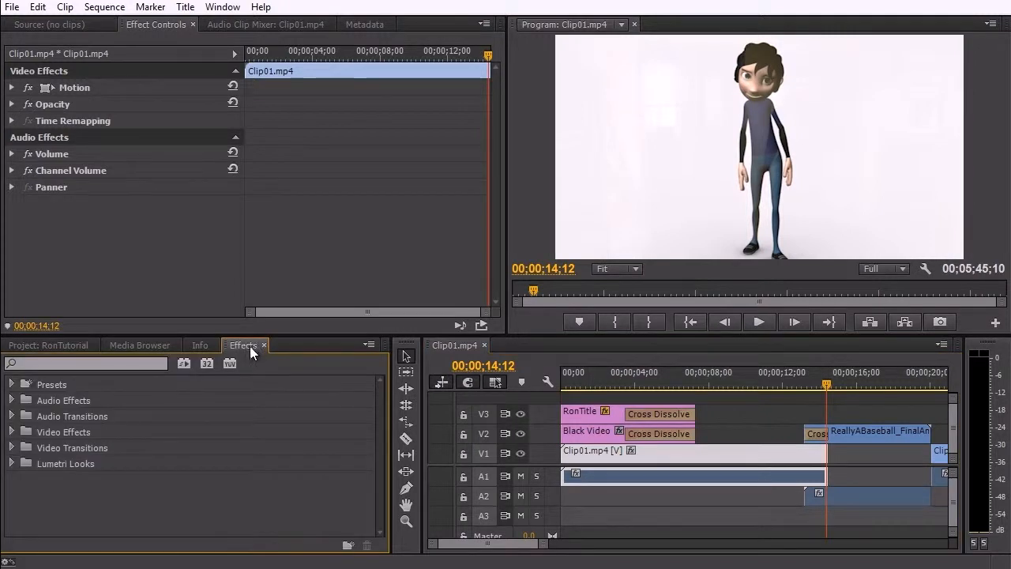
pyautogui.click(11, 417)
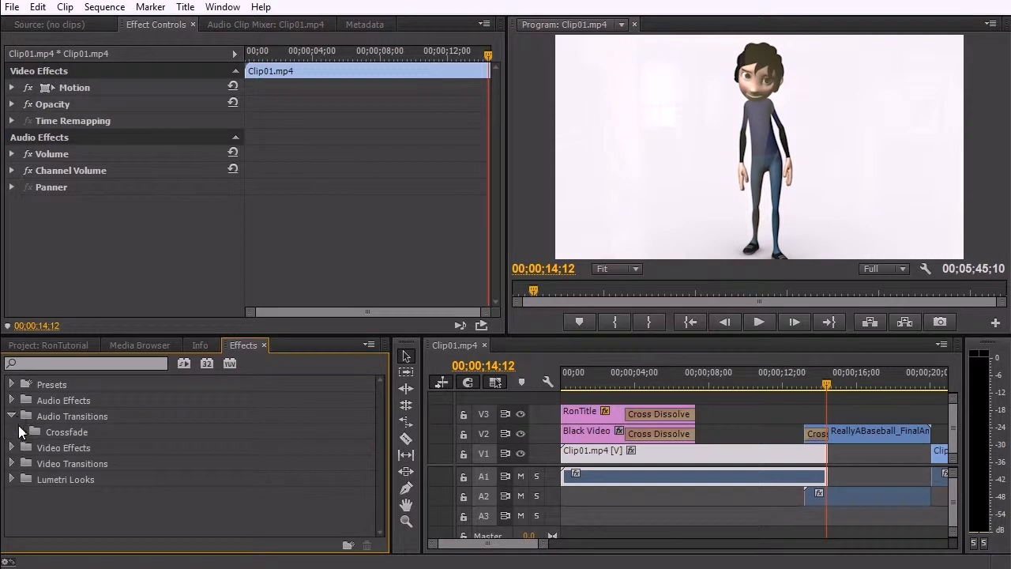
pyautogui.click(19, 431)
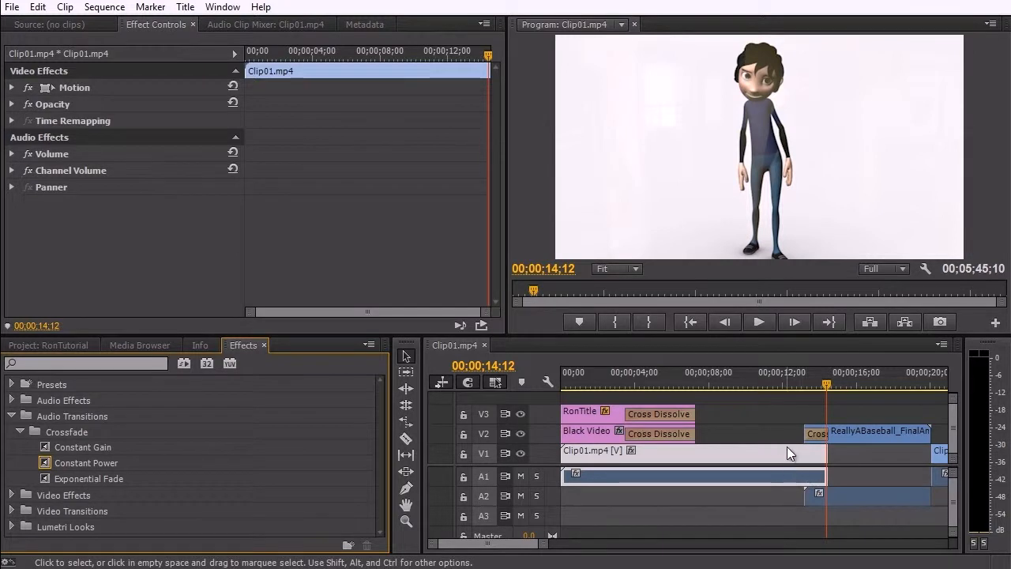
pyautogui.moveTo(100, 476); pyautogui.dragTo(806, 479)
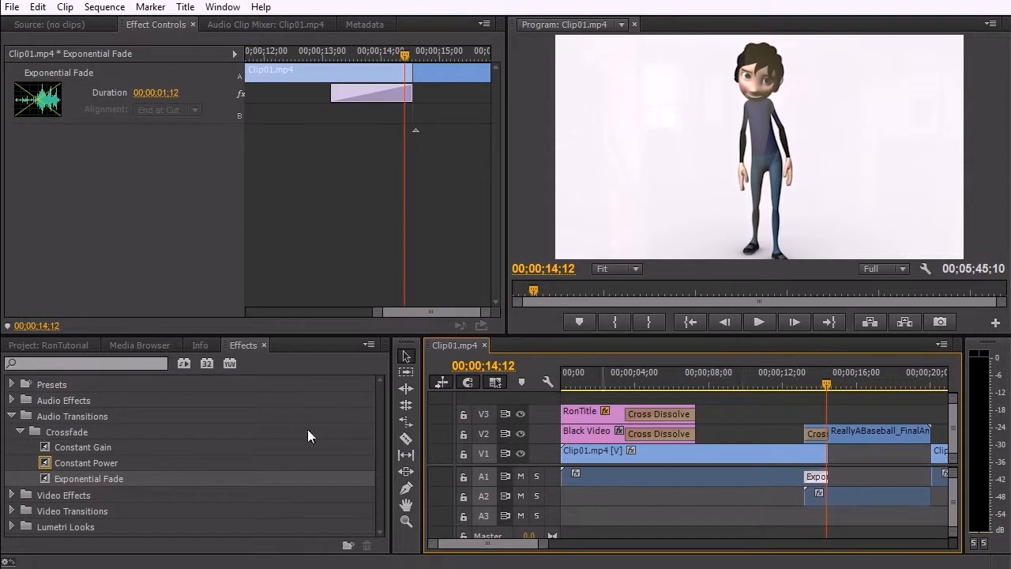
# Apply a Constant Gain crossfade to the start of the ReallyABaseball clip's audio on A2 and play back the transition.
pyautogui.moveTo(111, 447); pyautogui.dragTo(828, 513)
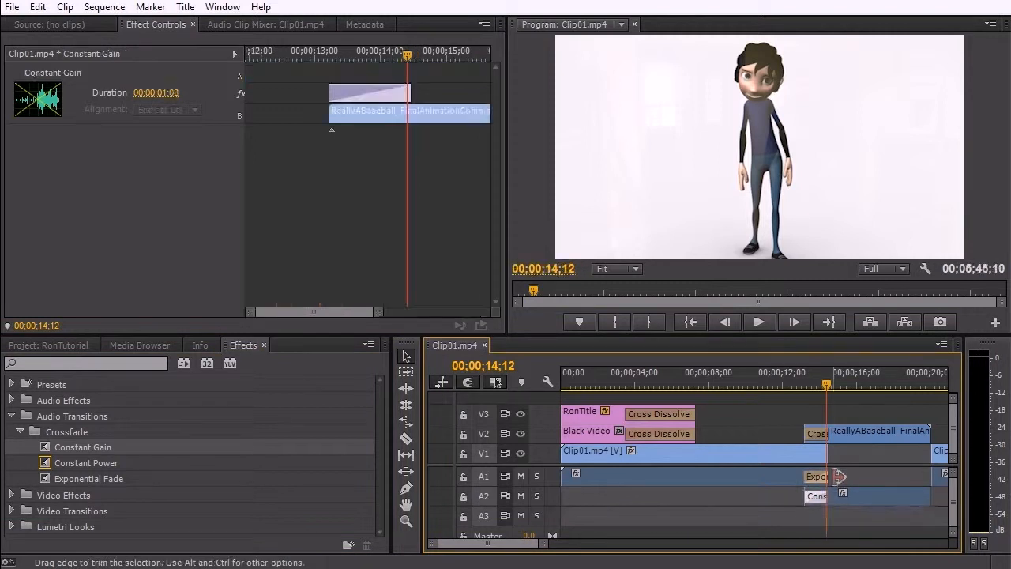
pyautogui.click(793, 371)
pyautogui.click(761, 318)
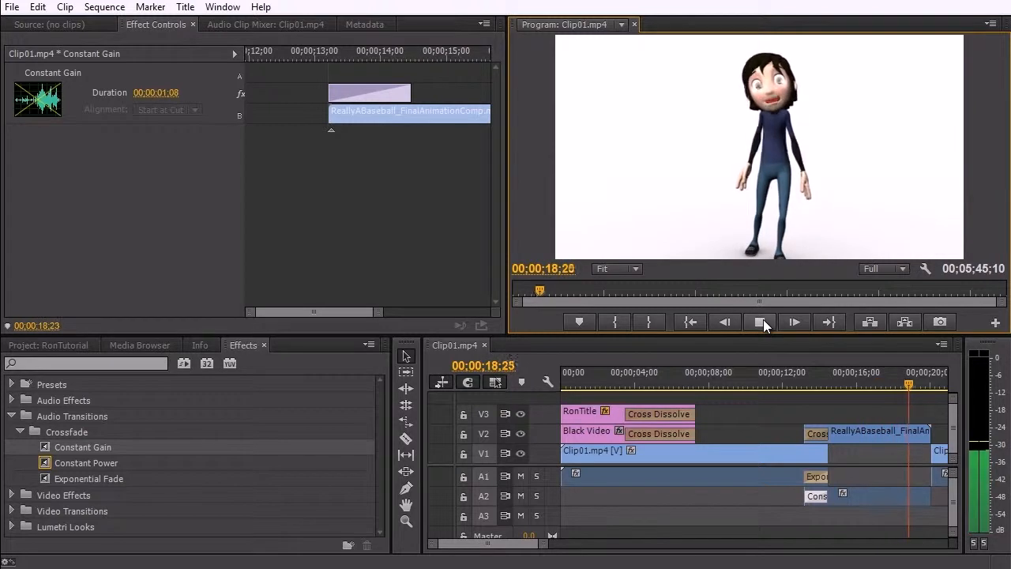
pyautogui.click(763, 321)
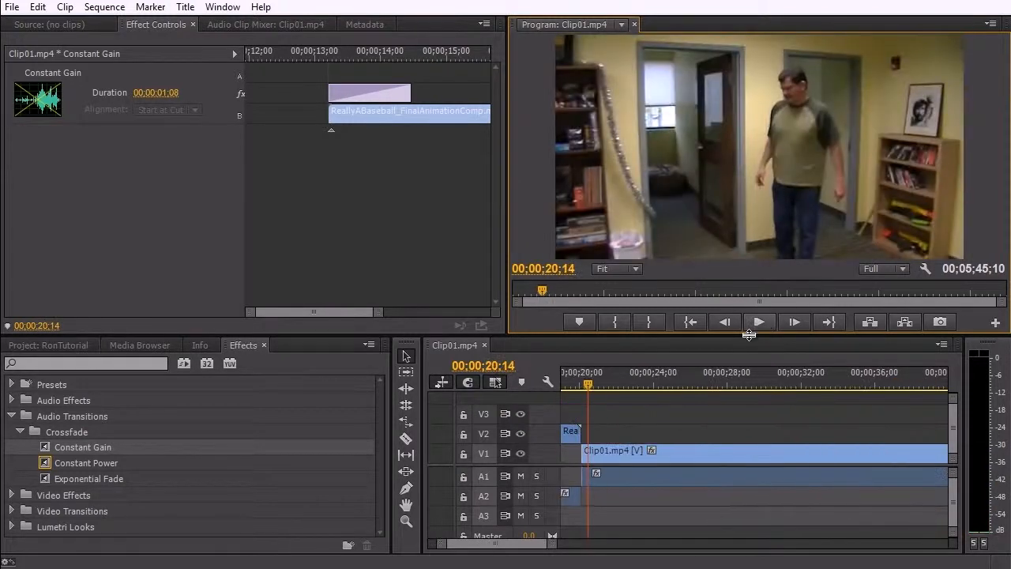
# Apply a Constant Gain crossfade to the very start of the Clip01.mp4 audio on A1 and play back the beginning.
pyautogui.moveTo(550, 547)
pyautogui.mouseDown()
pyautogui.moveTo(527, 545)
pyautogui.moveTo(558, 551)
pyautogui.mouseUp()
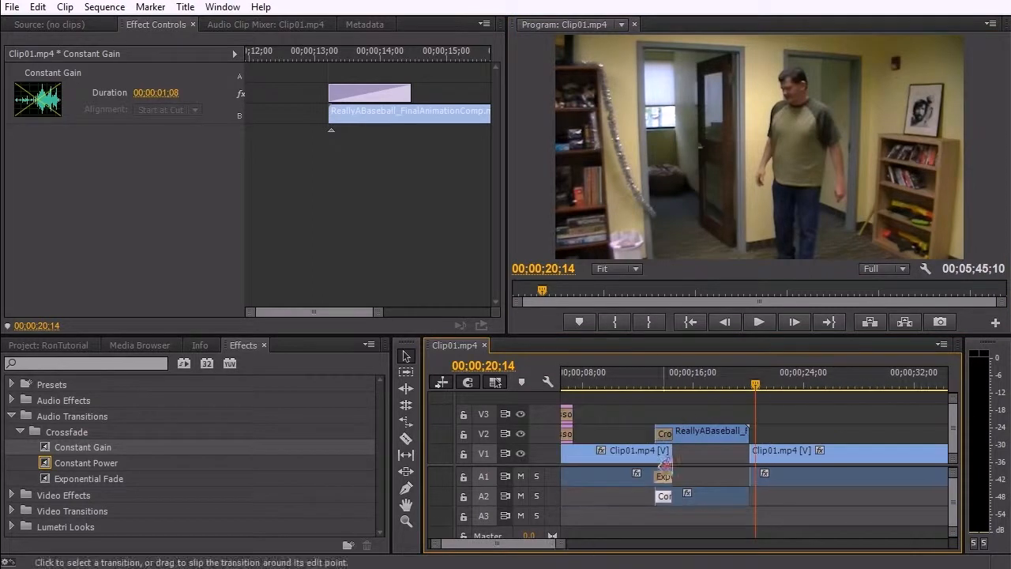
pyautogui.click(646, 383)
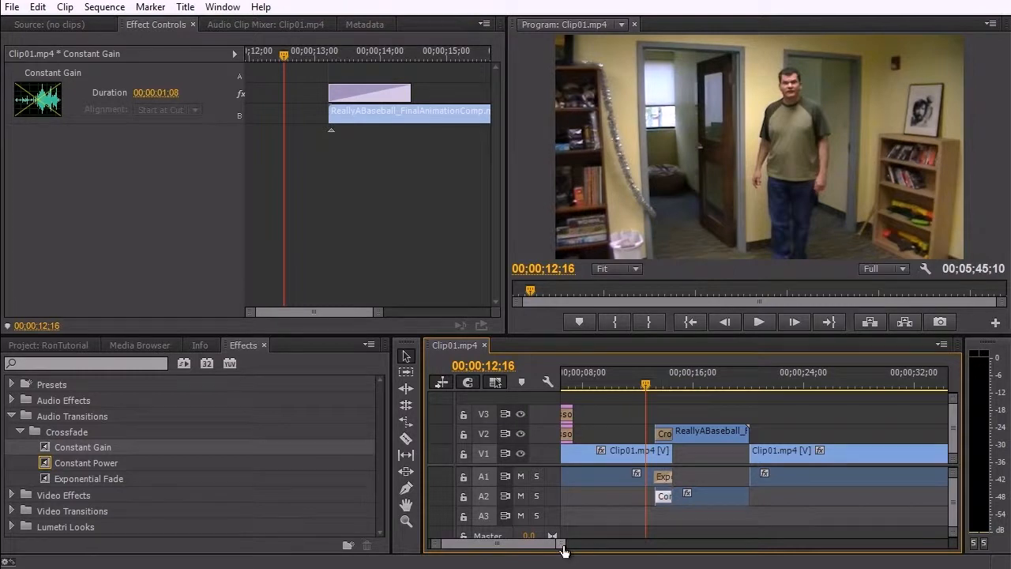
pyautogui.moveTo(563, 551); pyautogui.dragTo(587, 555)
pyautogui.moveTo(600, 372); pyautogui.dragTo(534, 377)
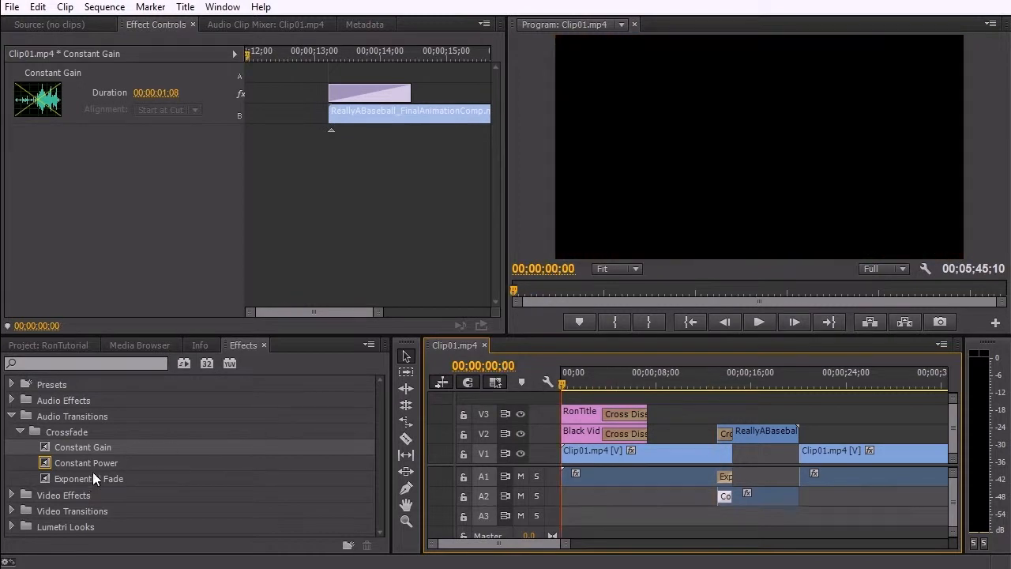
pyautogui.moveTo(94, 447); pyautogui.dragTo(566, 478)
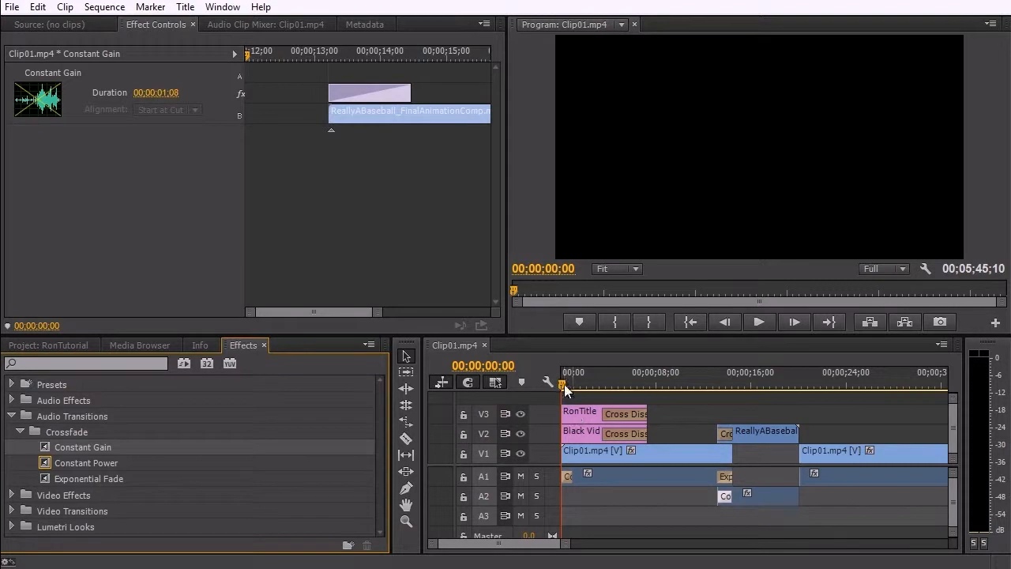
pyautogui.click(757, 321)
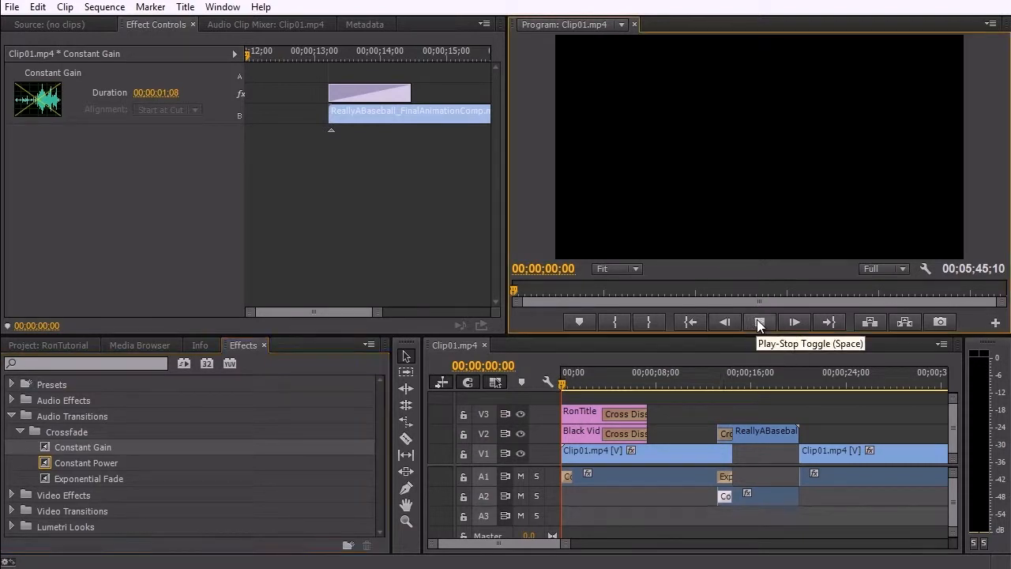
pyautogui.click(757, 321)
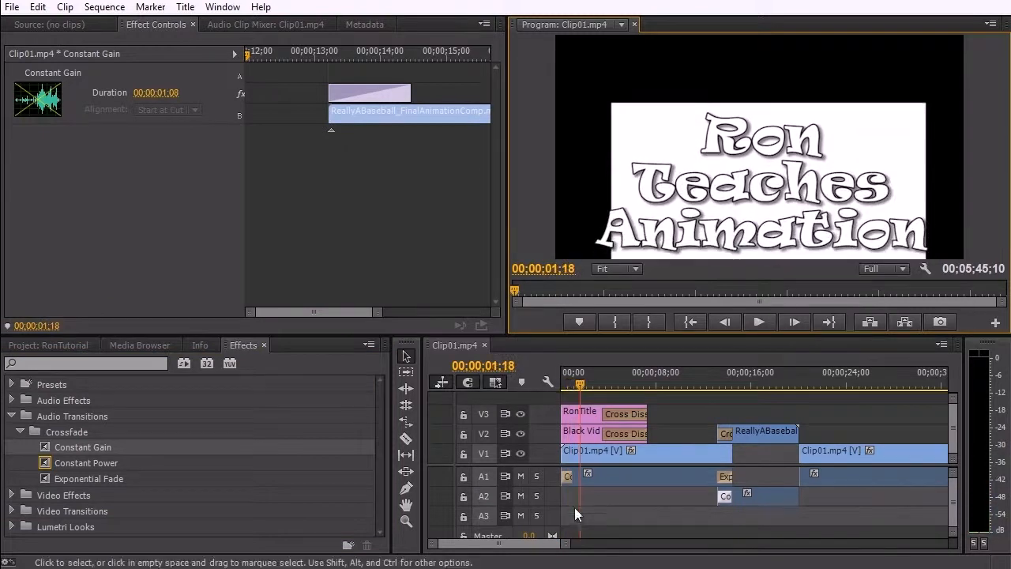
# Apply an Exponential Fade to the end of the Clip02.mp4 audio on A2 at the end of the sequence.
pyautogui.moveTo(532, 547); pyautogui.dragTo(653, 562)
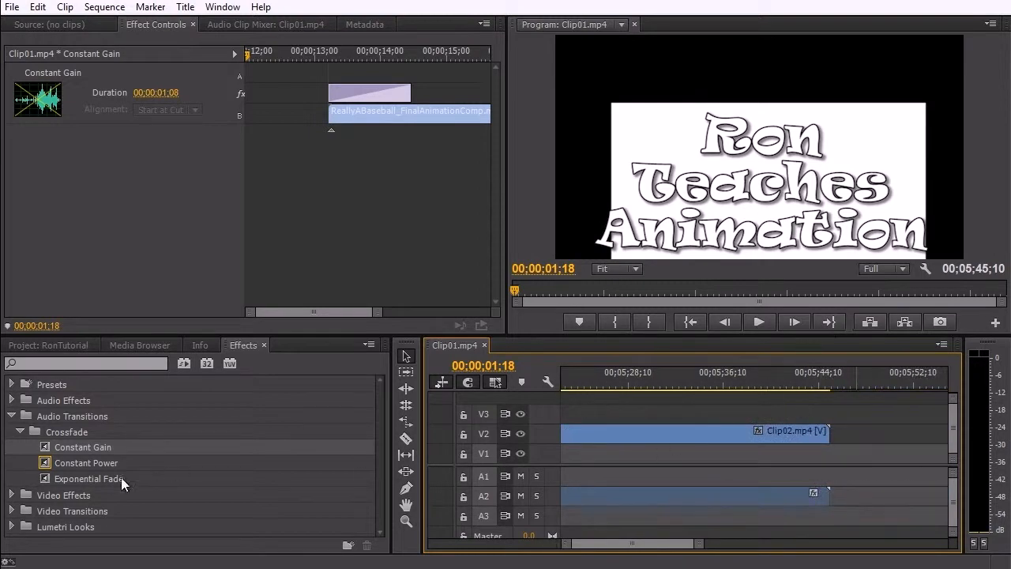
pyautogui.moveTo(96, 475); pyautogui.dragTo(819, 497)
pyautogui.click(820, 380)
pyautogui.moveTo(821, 381); pyautogui.dragTo(794, 387)
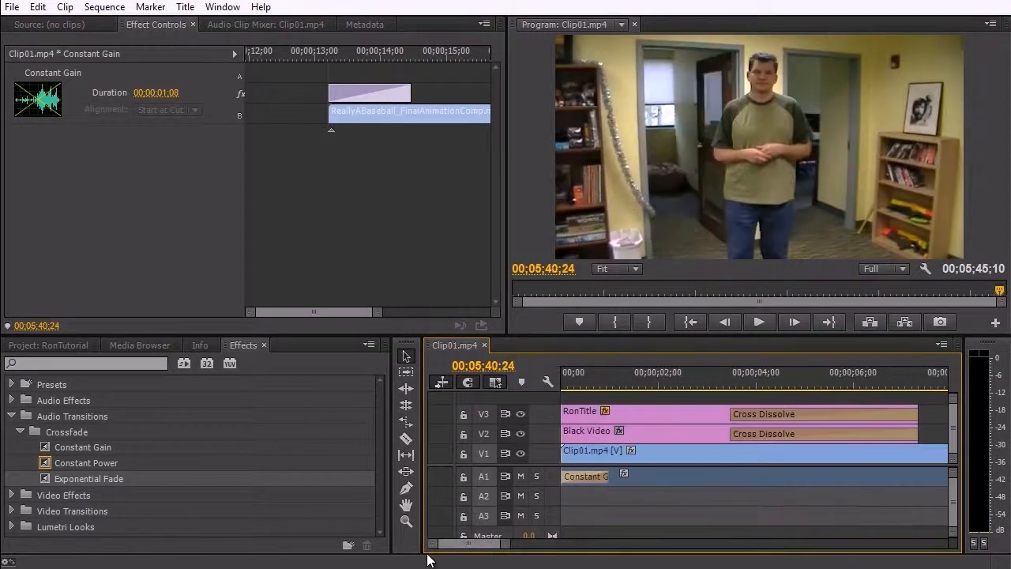
# Return to the start of the sequence, display the Audio Clip Mixer and scrub through the opening four seconds.
pyautogui.click(582, 384)
pyautogui.moveTo(543, 376); pyautogui.dragTo(532, 372)
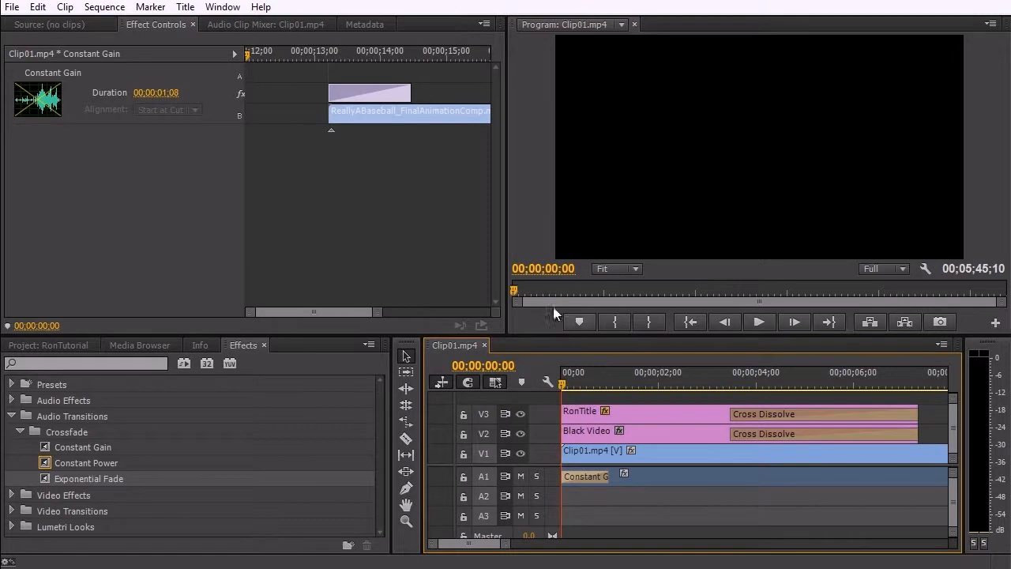
pyautogui.rightClick(603, 452)
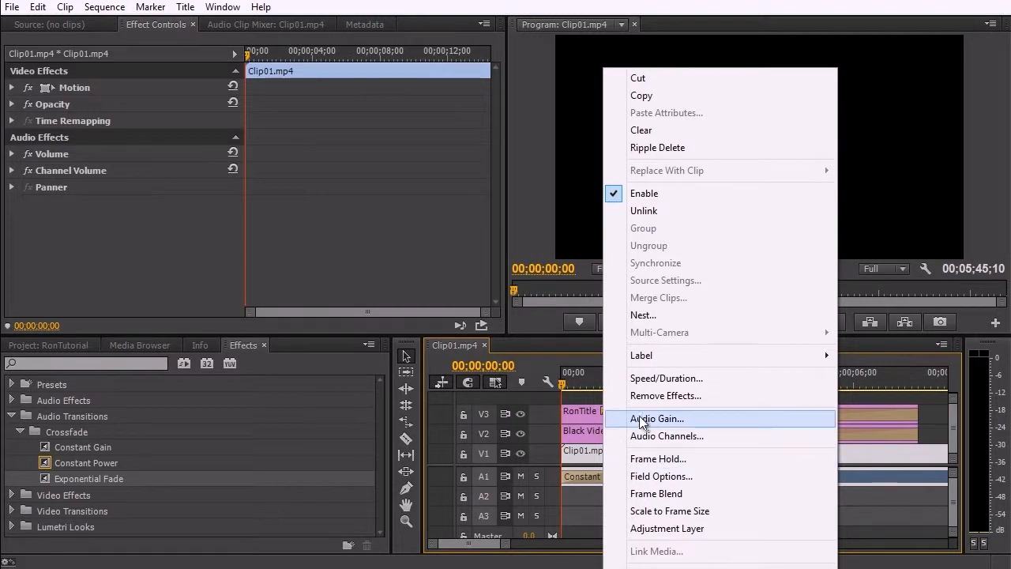
pyautogui.click(473, 5)
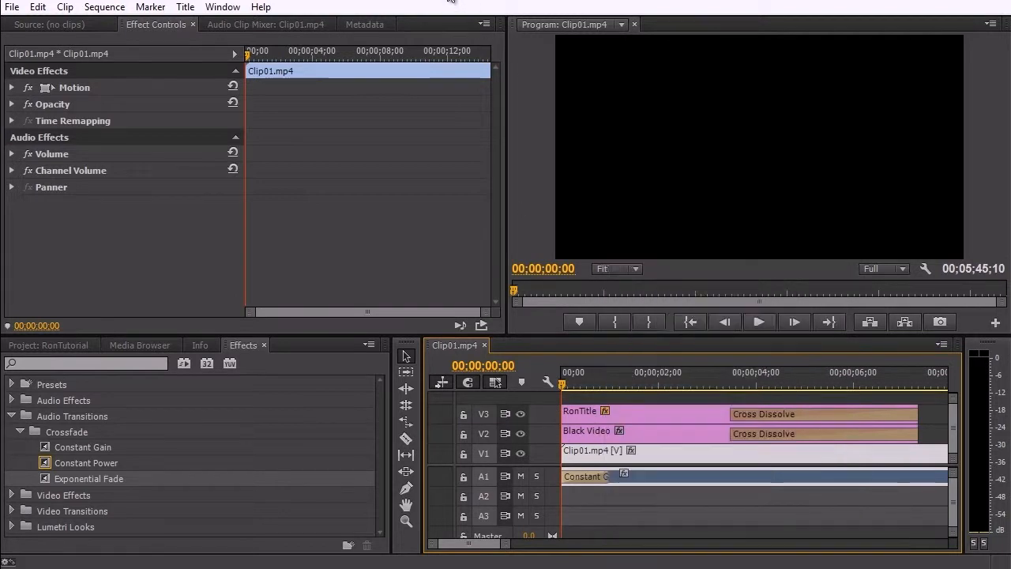
pyautogui.click(225, 7)
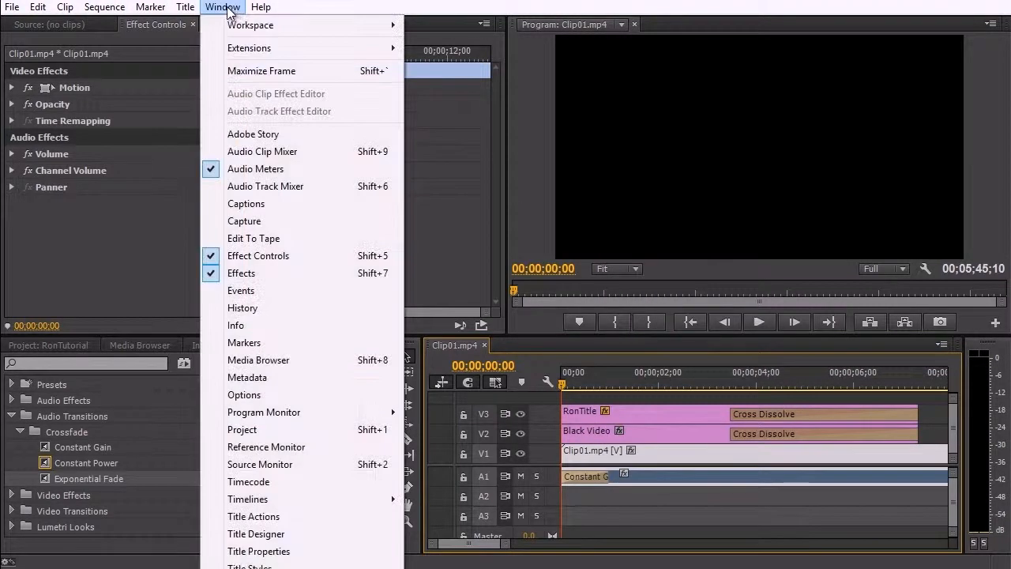
pyautogui.click(230, 8)
pyautogui.hotkey('shift', '9')
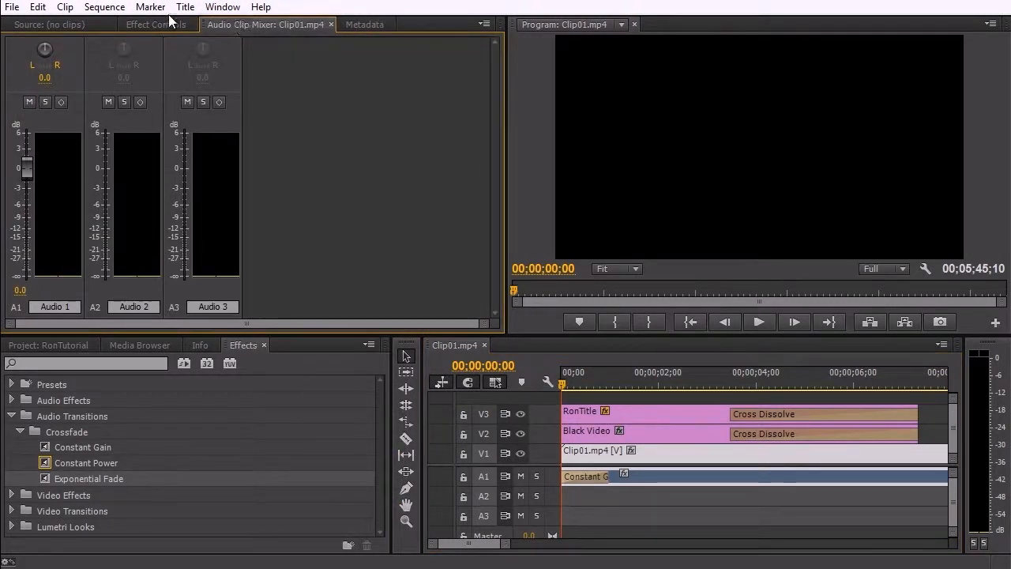
pyautogui.moveTo(563, 385); pyautogui.dragTo(636, 385)
pyautogui.click(754, 386)
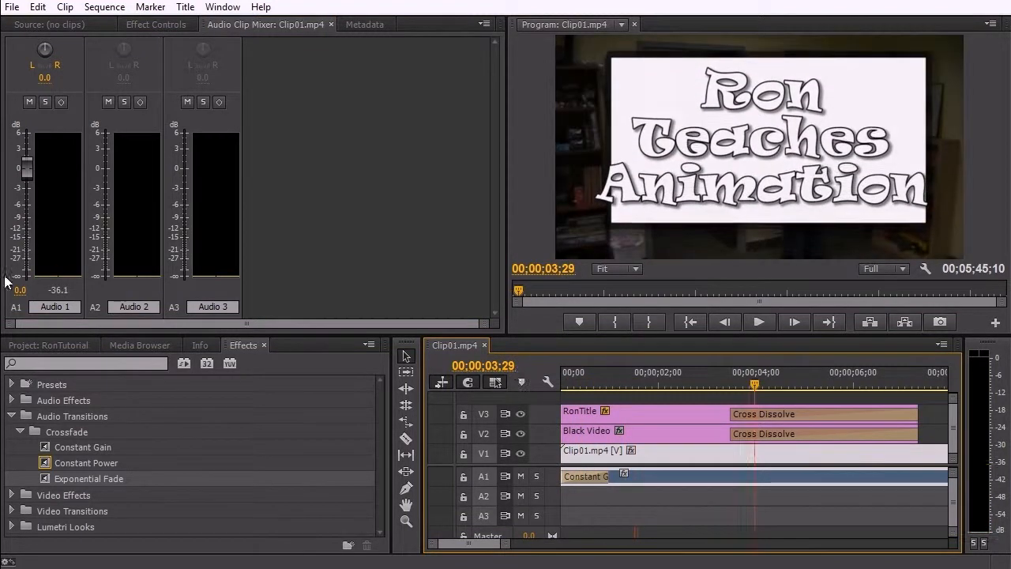
# Set the audio gain of the first Clip01.mp4 clip to 0 dB.
pyautogui.rightClick(677, 478)
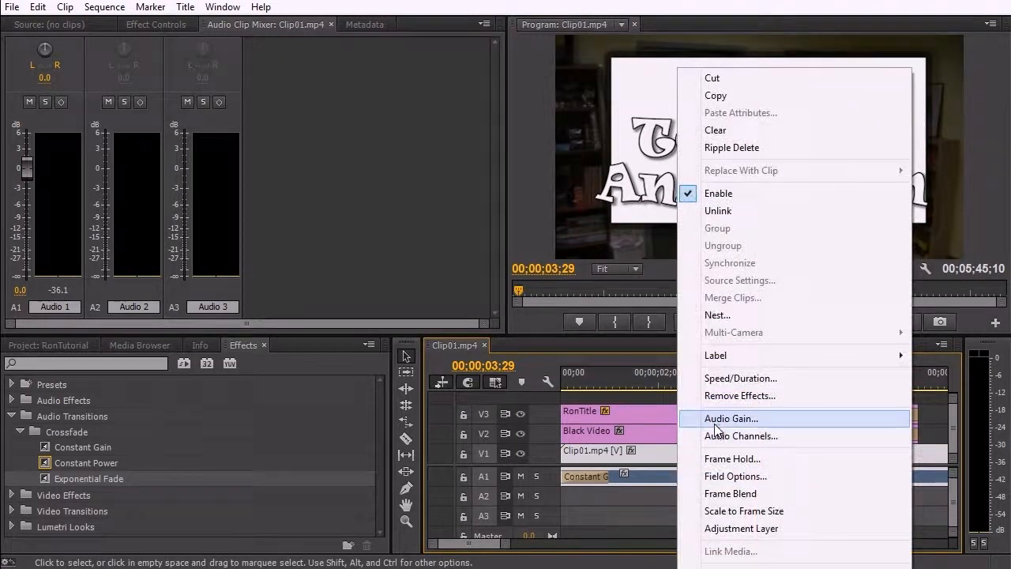
pyautogui.click(735, 419)
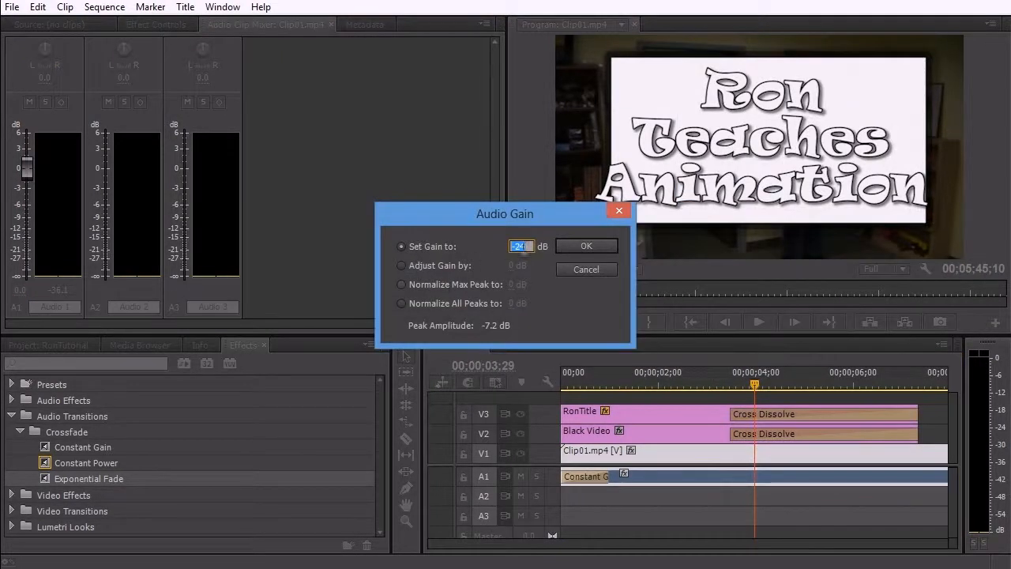
pyautogui.write('0')
pyautogui.click(559, 250)
# Play back and scrub the first seven seconds of the sequence repeatedly, checking the Audio 1 levels in the Audio Clip Mixer.
pyautogui.moveTo(710, 375); pyautogui.dragTo(558, 380)
pyautogui.press('space')
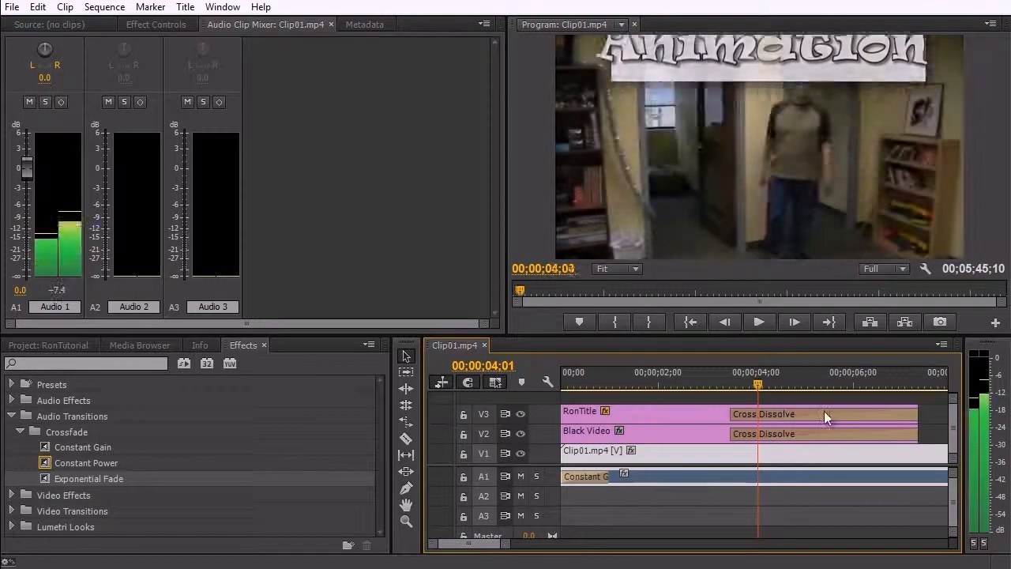
pyautogui.press('space')
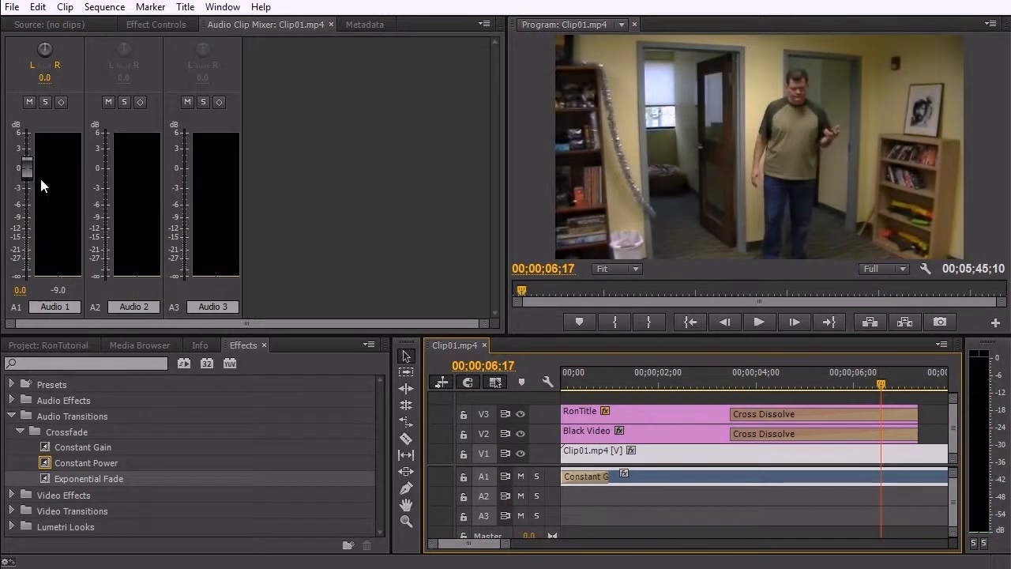
pyautogui.moveTo(768, 378); pyautogui.dragTo(721, 380)
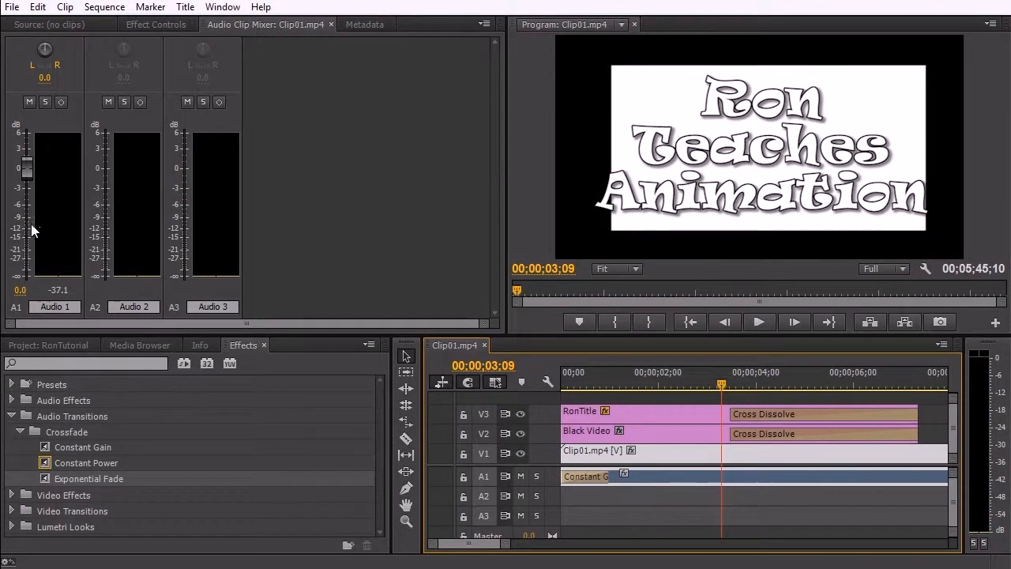
pyautogui.click(686, 378)
pyautogui.press('space')
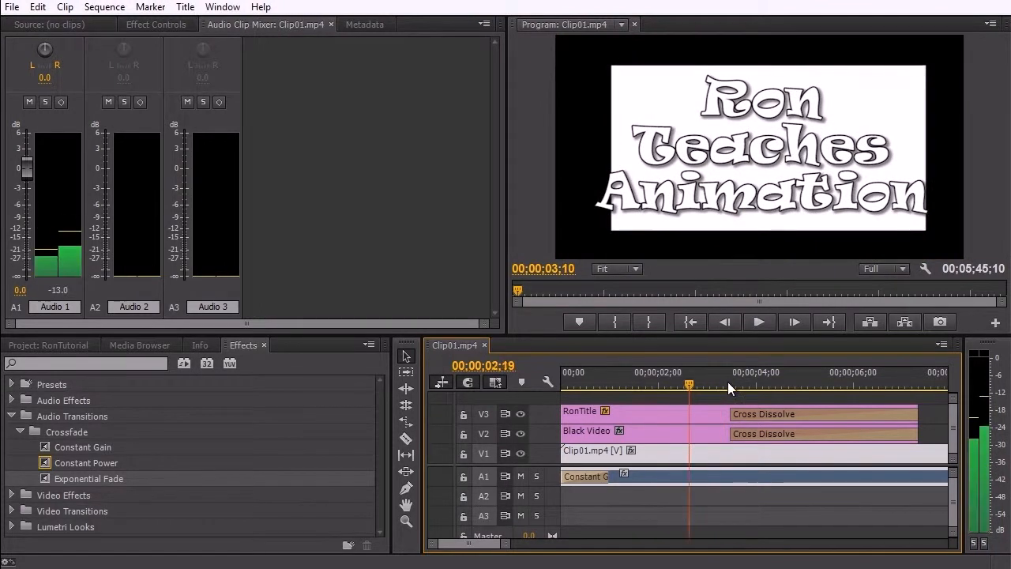
pyautogui.press('space')
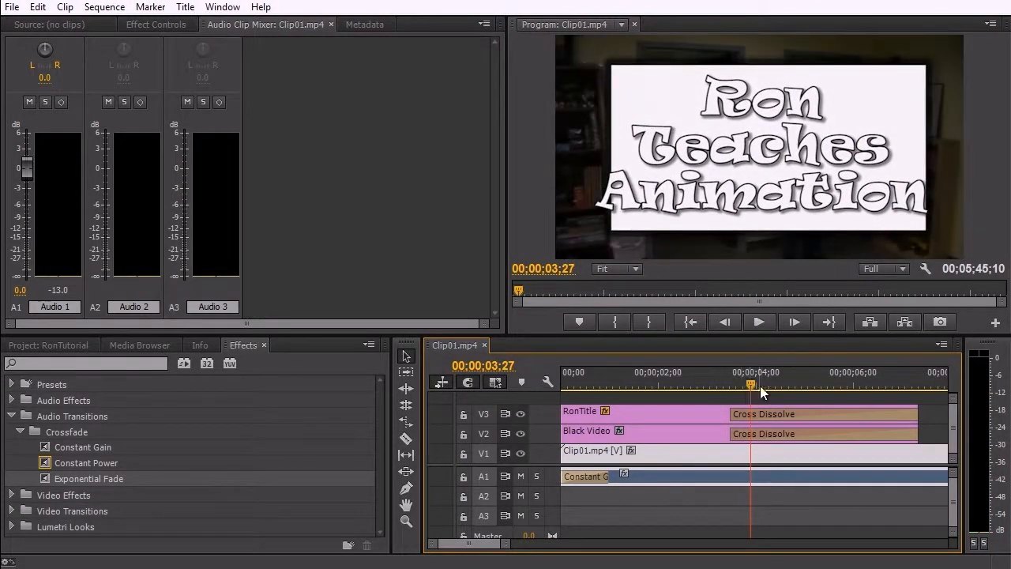
pyautogui.moveTo(752, 382); pyautogui.dragTo(708, 382)
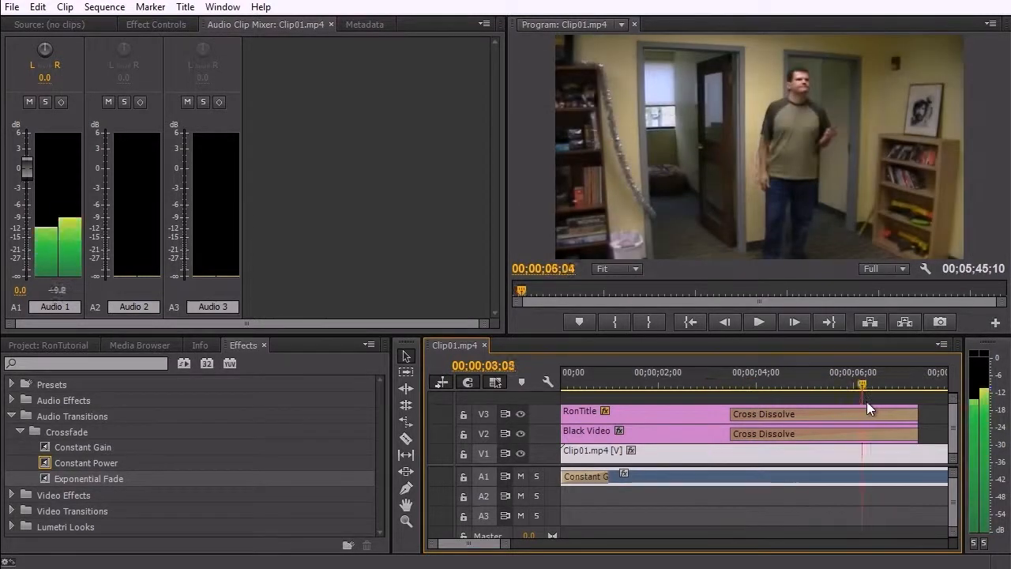
pyautogui.press('space')
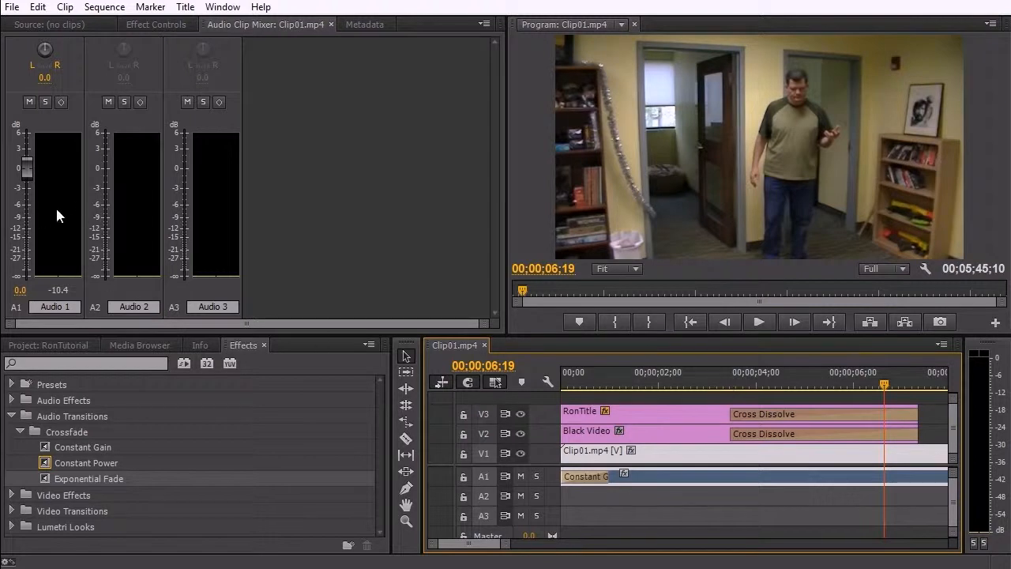
# Display the Audio Track Mixer for Clip01.mp4 and scrub back through the opening two seconds to check the track levels.
pyautogui.click(218, 8)
pyautogui.click(265, 188)
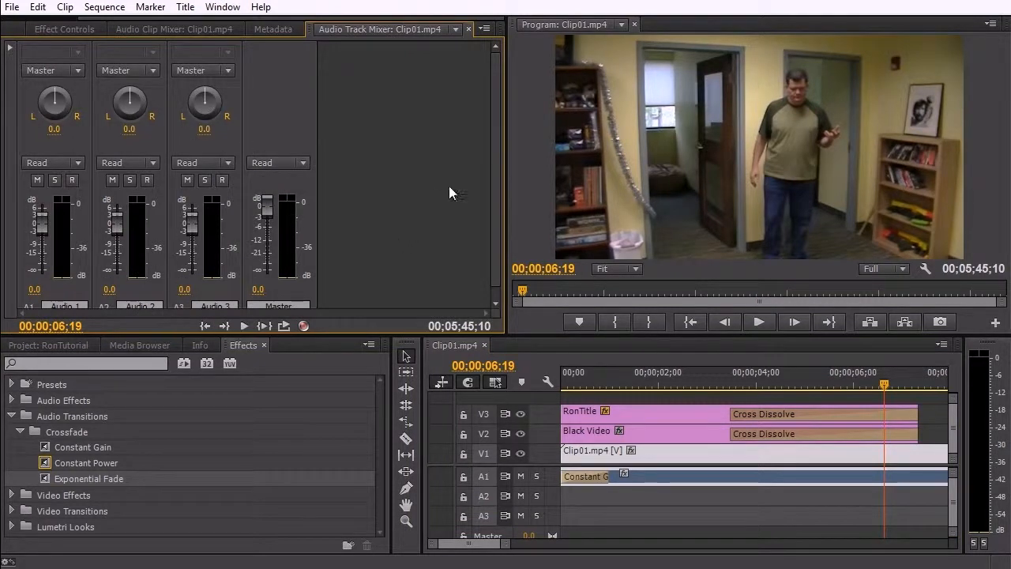
pyautogui.moveTo(494, 210); pyautogui.dragTo(494, 220)
pyautogui.click(652, 382)
pyautogui.moveTo(652, 382); pyautogui.dragTo(596, 382)
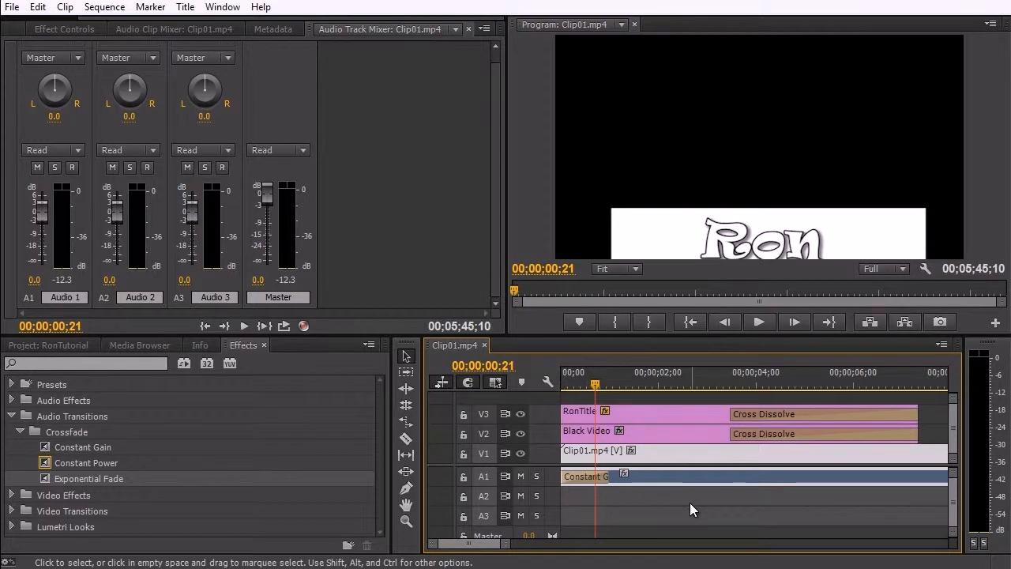
# Lower the Audio 2 track volume to -11.1 dB in the Audio Track Mixer.
pyautogui.click(562, 497)
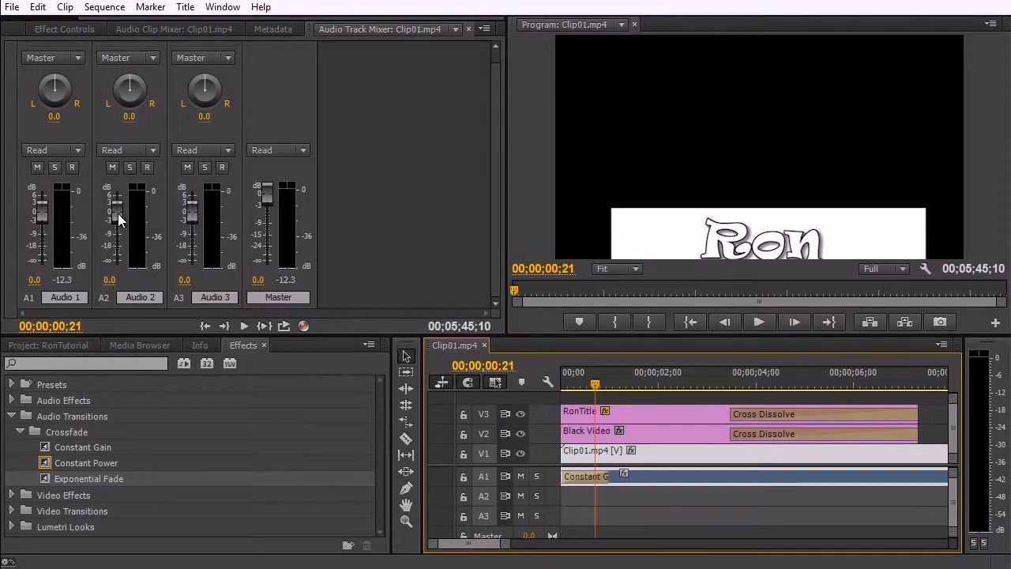
pyautogui.moveTo(119, 212); pyautogui.dragTo(116, 245)
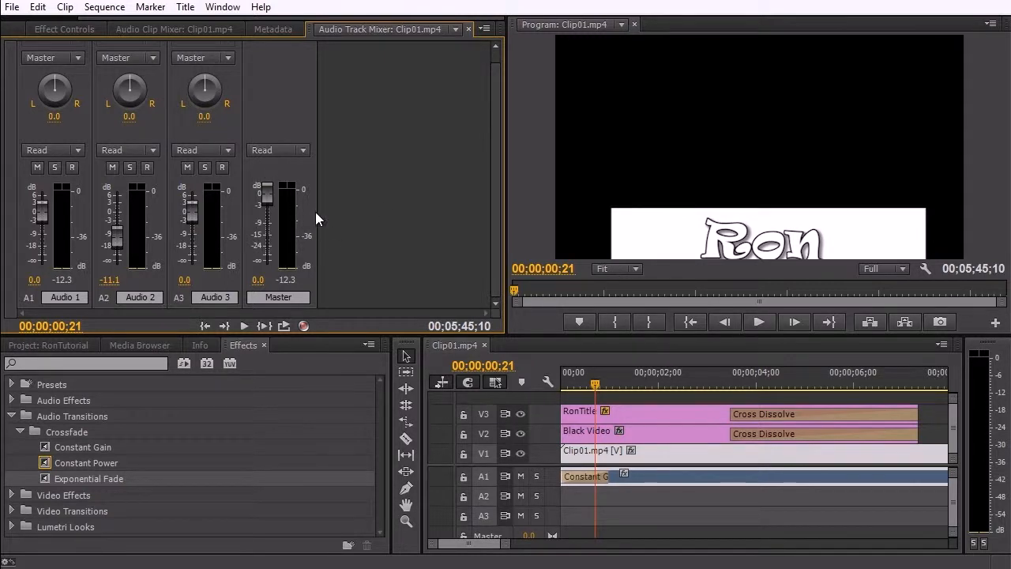
# Create a new sequence named Sequence 01 with a 5.1 audio master and five standard audio tracks.
pyautogui.click(7, 9)
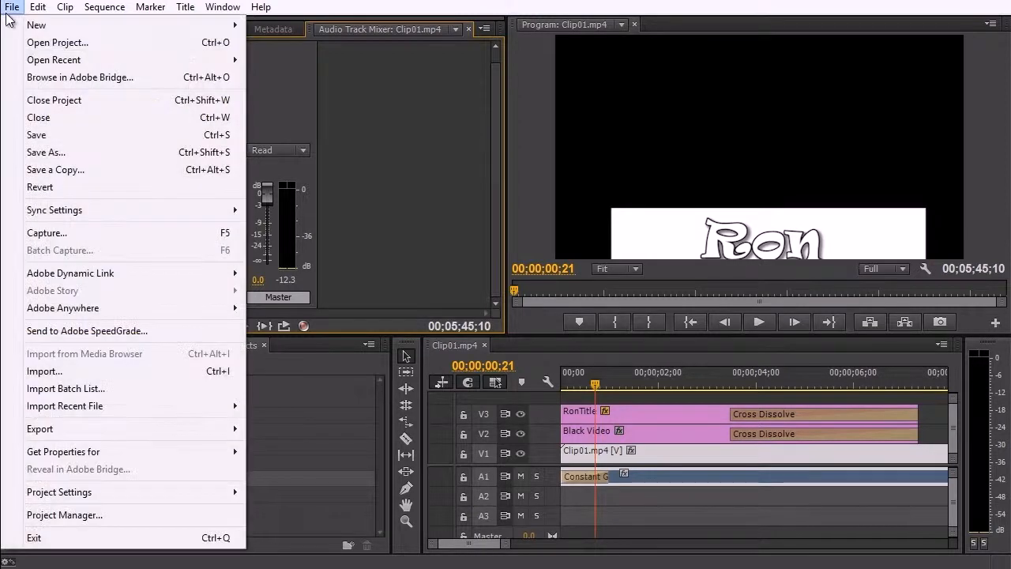
pyautogui.moveTo(40, 27)
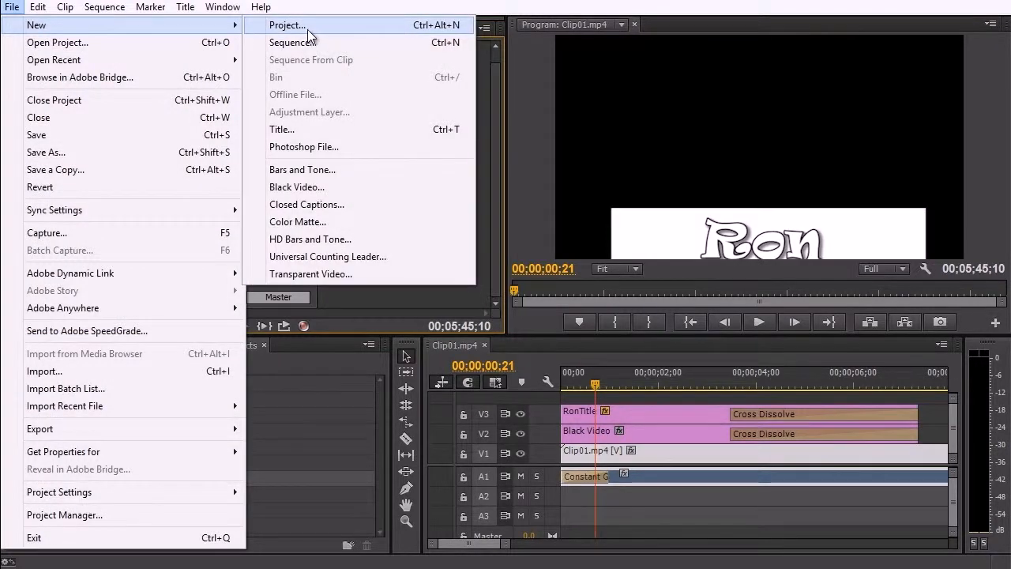
pyautogui.click(299, 44)
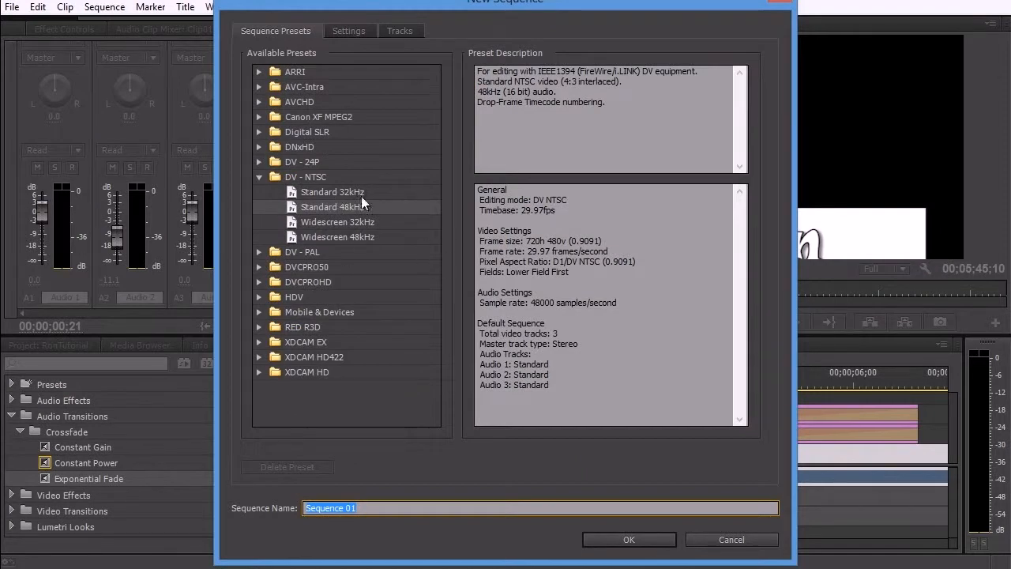
pyautogui.click(393, 27)
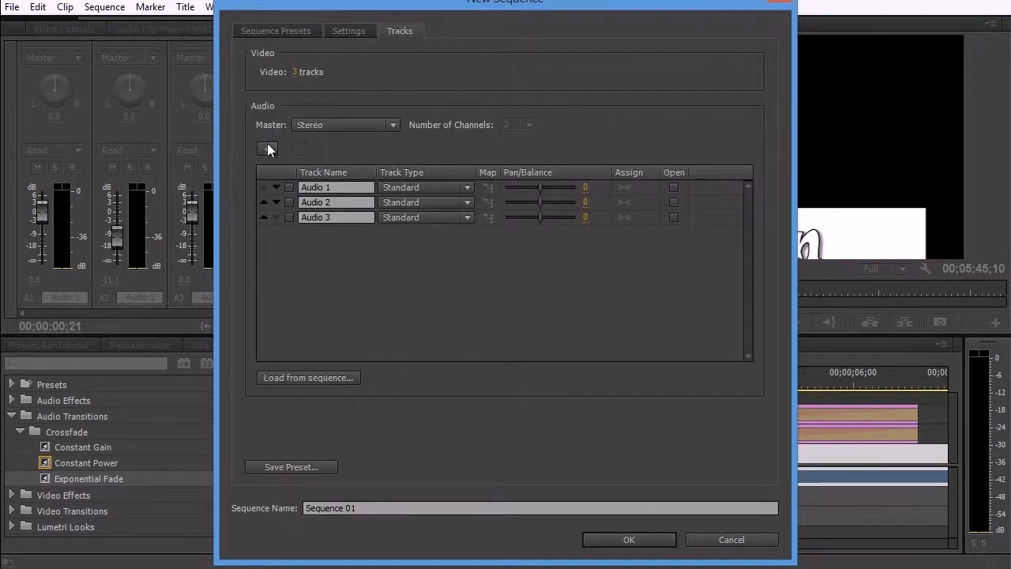
pyautogui.click(322, 126)
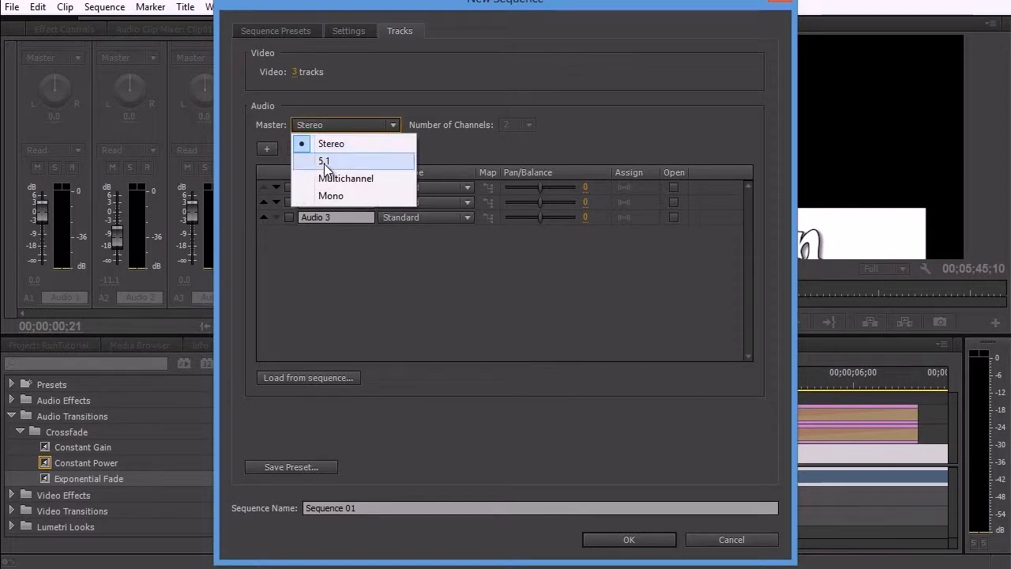
pyautogui.click(324, 161)
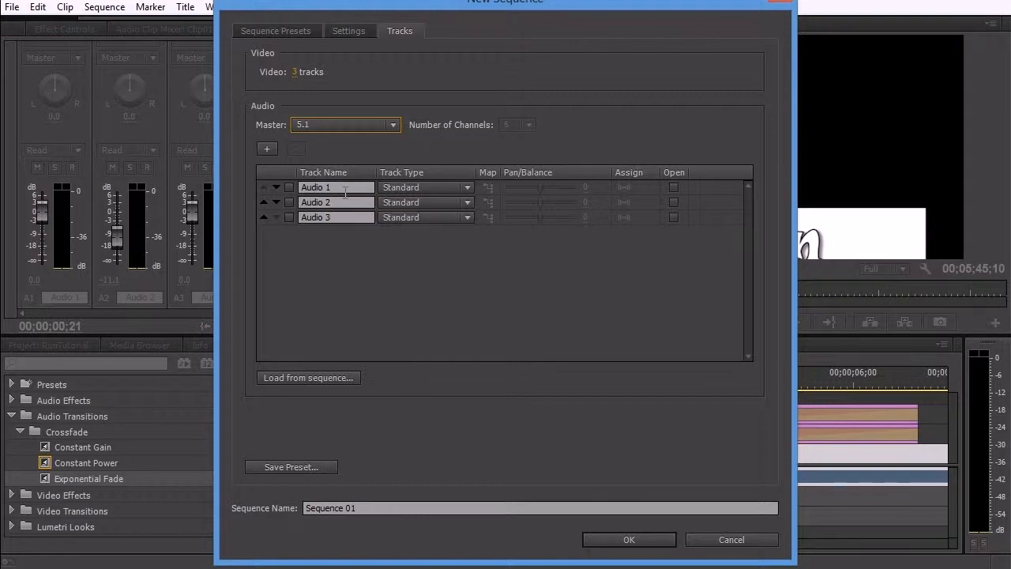
pyautogui.click(266, 149)
pyautogui.click(266, 148)
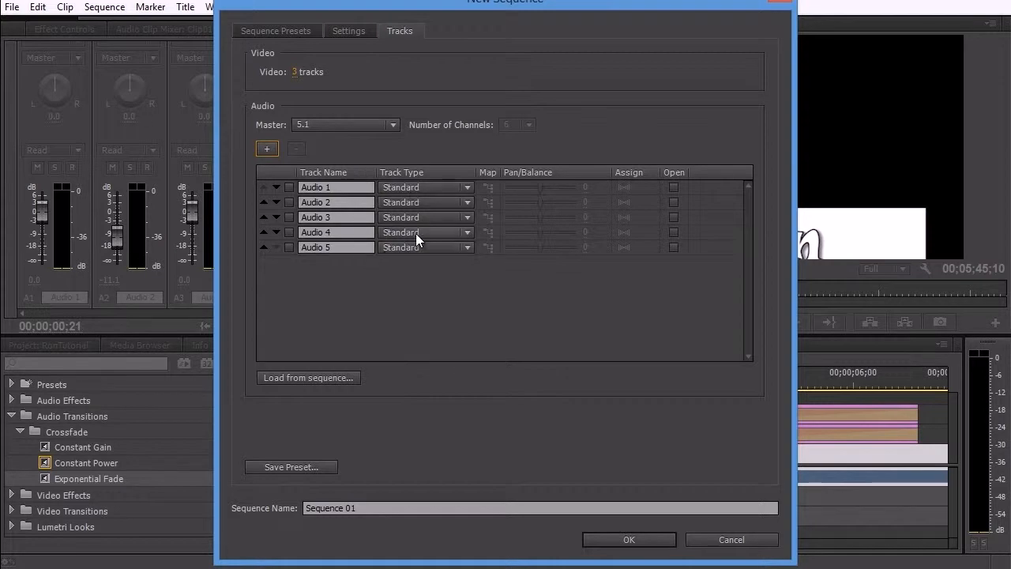
pyautogui.click(628, 538)
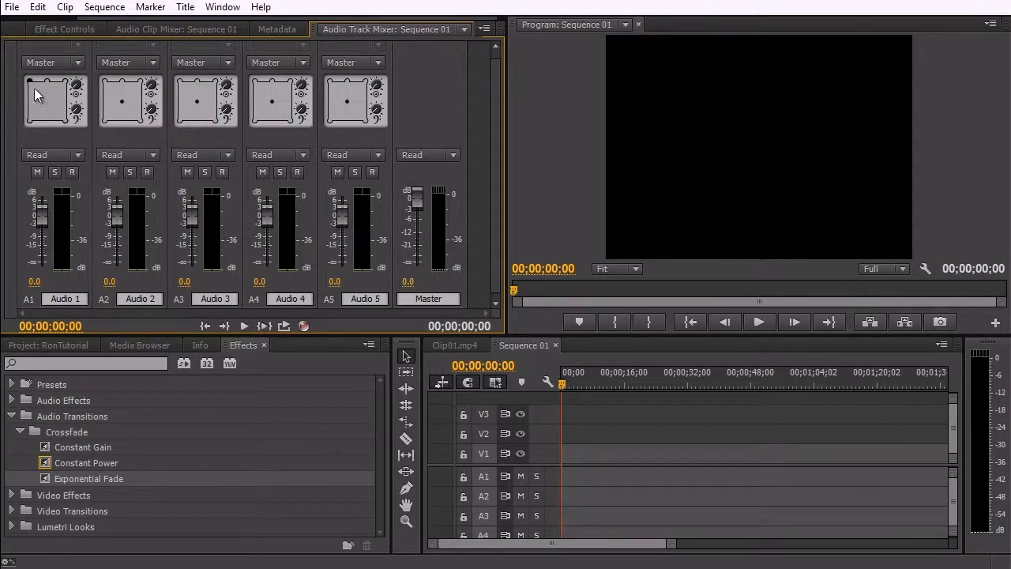
# Pan Audio 2 to the front centre, Audio 3 front right, Audio 4 rear left and Audio 5 rear right in the surround panners.
pyautogui.moveTo(121, 104); pyautogui.dragTo(120, 84)
pyautogui.moveTo(196, 102); pyautogui.dragTo(216, 81)
pyautogui.moveTo(270, 103); pyautogui.dragTo(254, 126)
pyautogui.moveTo(348, 101); pyautogui.dragTo(367, 119)
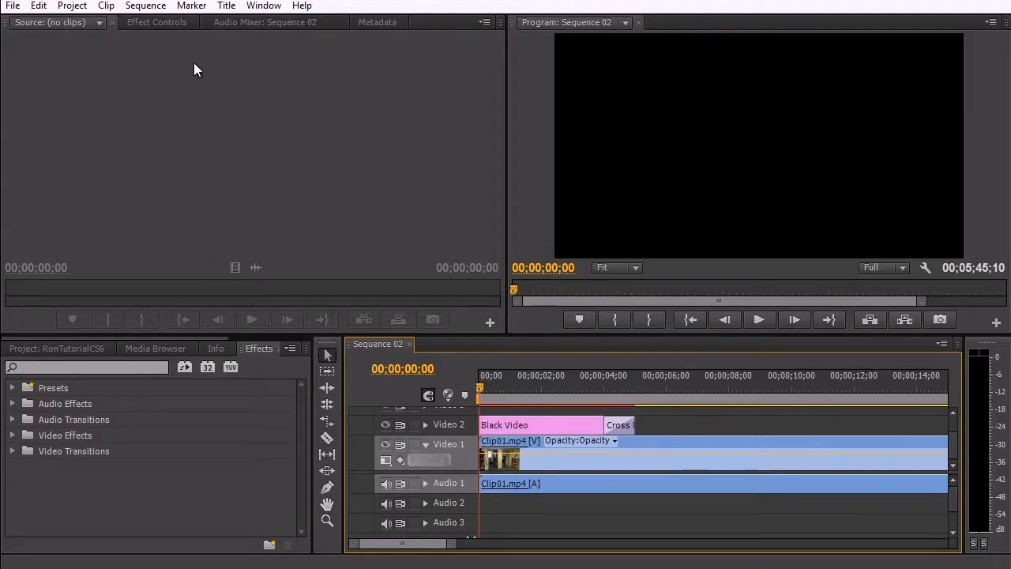
# In the RonTutorialCS6 project, expand the Audio Transitions effects to list the Crossfade transitions.
pyautogui.click(13, 420)
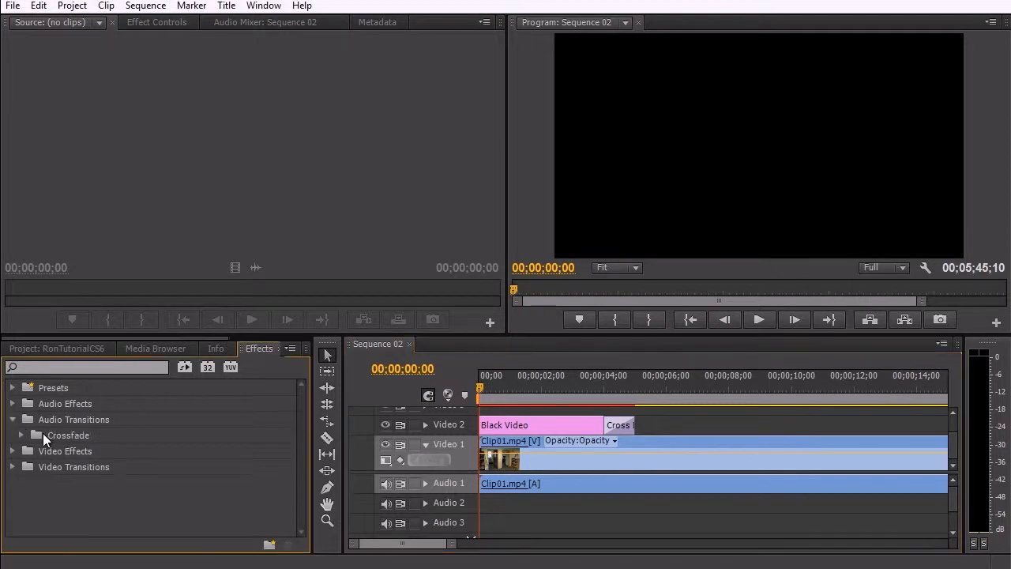
pyautogui.click(21, 435)
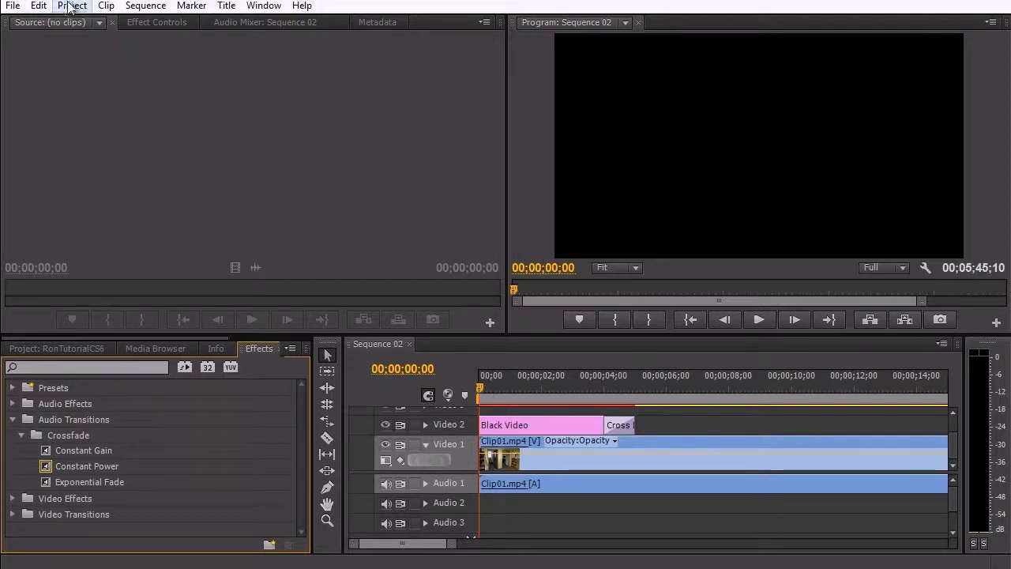
# Create a new sequence named Sequence 03 with a 5.1 audio master and six standard audio tracks.
pyautogui.click(13, 6)
pyautogui.moveTo(237, 23)
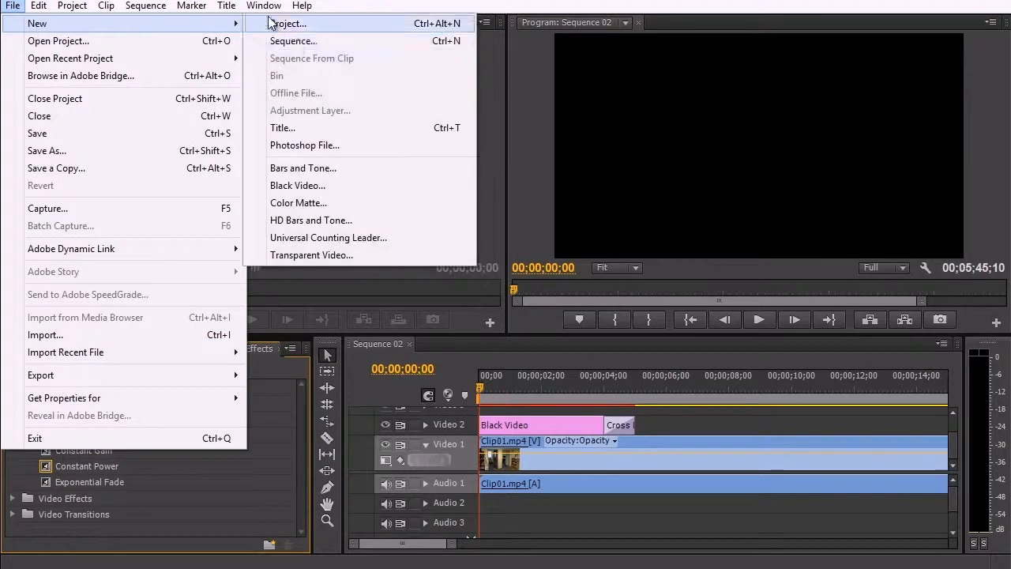
pyautogui.click(293, 41)
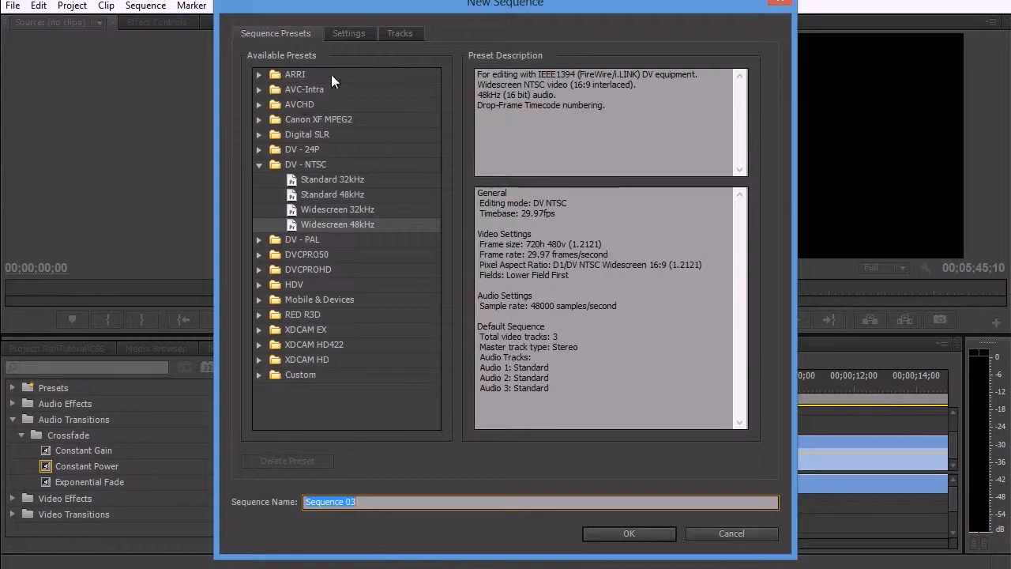
pyautogui.click(399, 33)
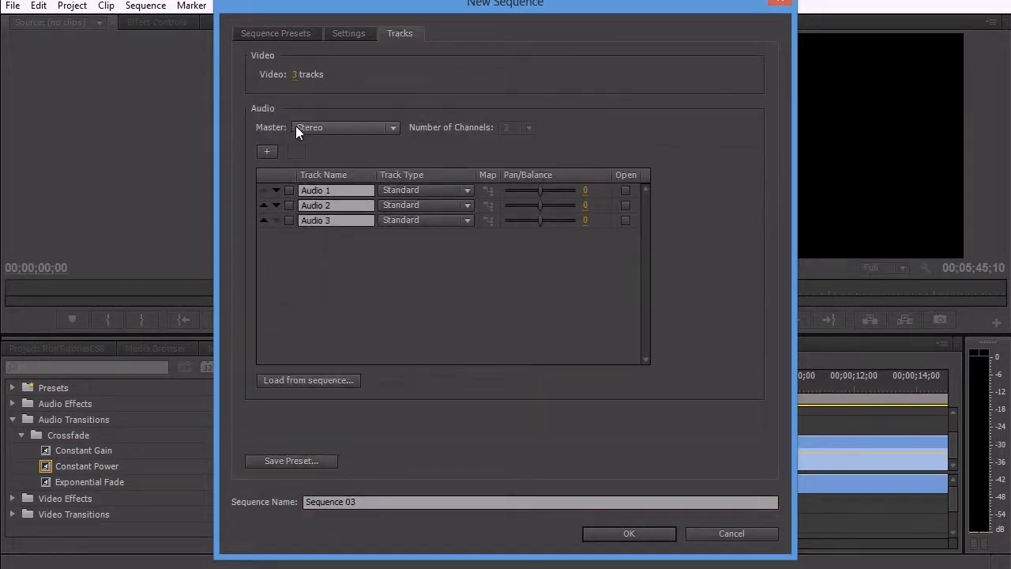
pyautogui.click(332, 129)
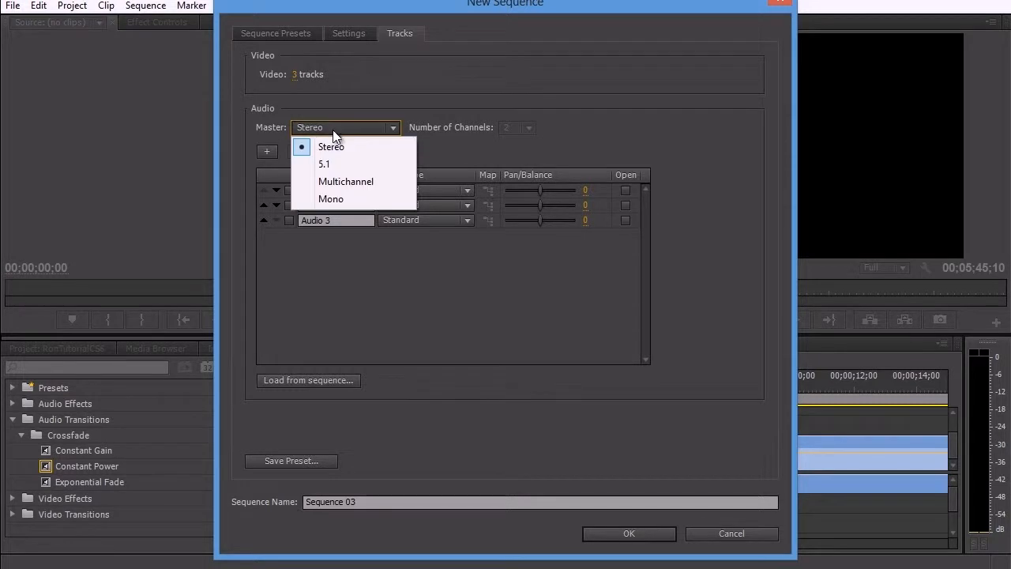
pyautogui.click(326, 165)
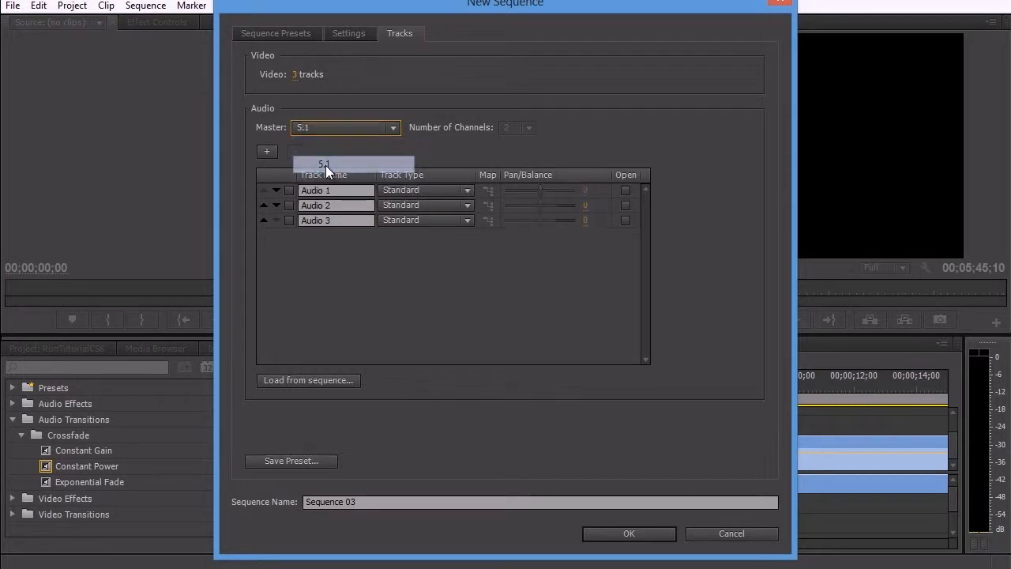
pyautogui.click(265, 151)
pyautogui.click(266, 151)
pyautogui.click(266, 151)
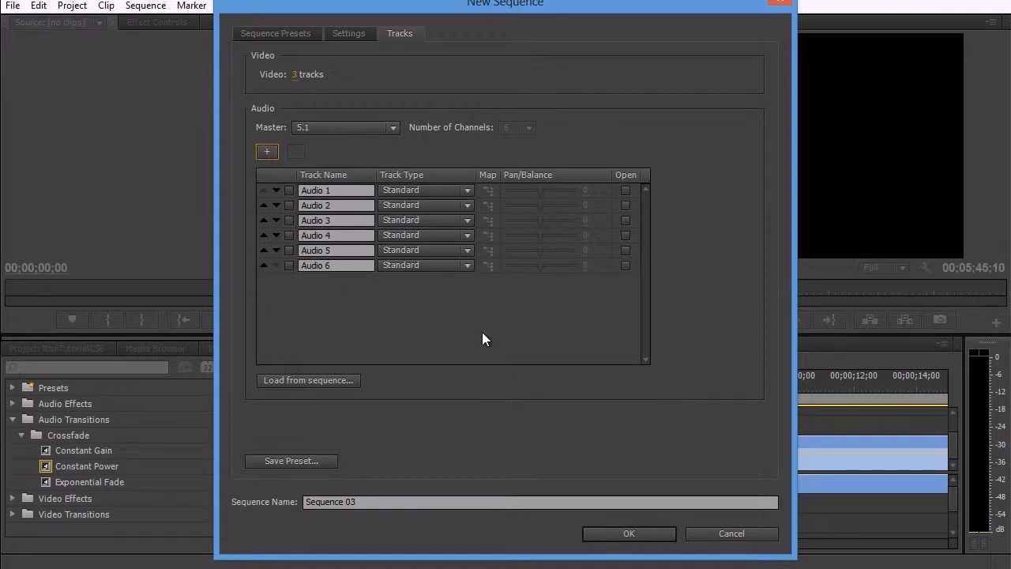
pyautogui.click(634, 532)
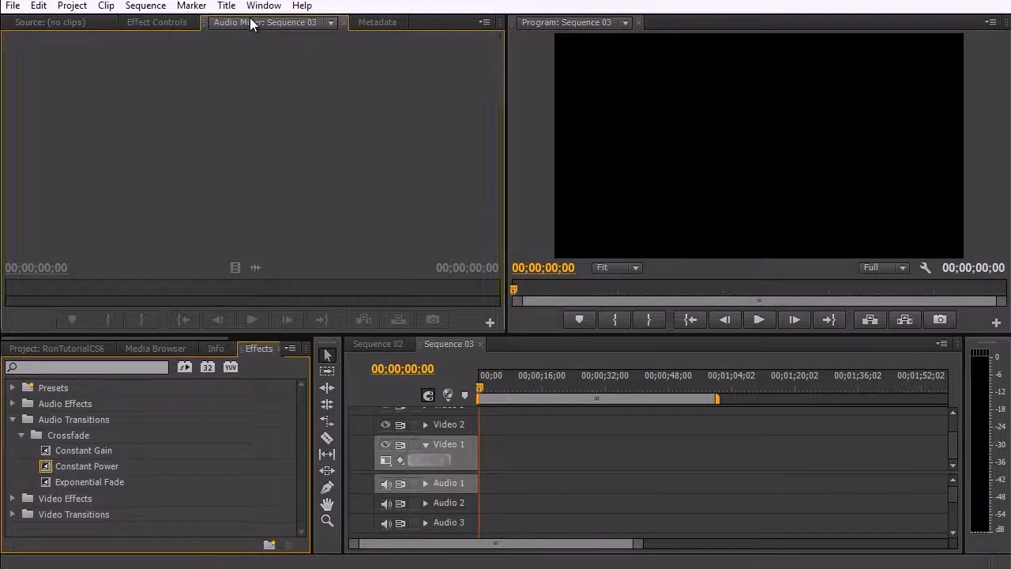
# In the Audio Mixer, pan Audio 1 to 3 to front left, centre and right, and Audio 4 and 5 to rear left and right.
pyautogui.click(250, 24)
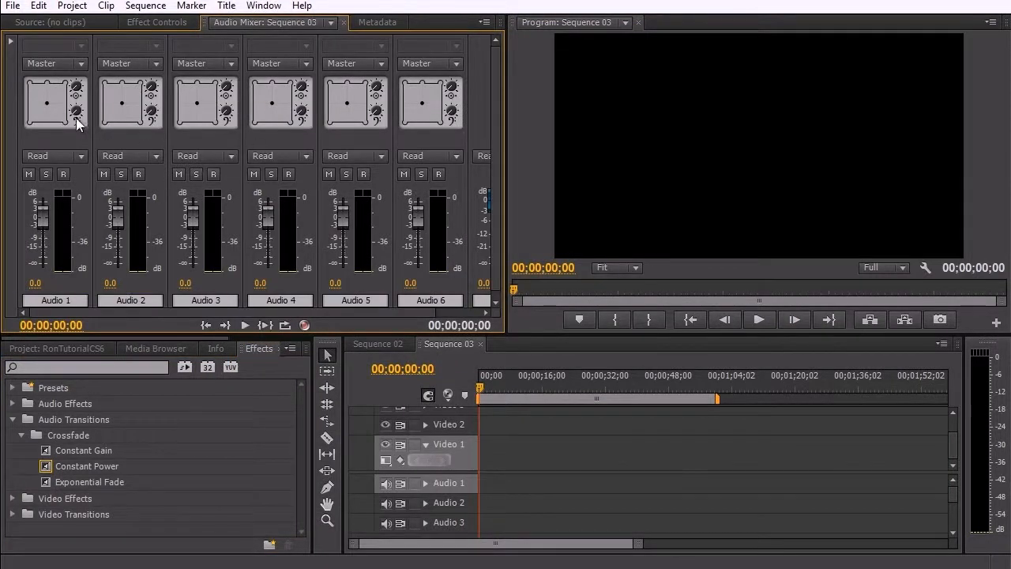
pyautogui.moveTo(49, 103); pyautogui.dragTo(23, 79)
pyautogui.moveTo(121, 103); pyautogui.dragTo(123, 81)
pyautogui.moveTo(198, 103); pyautogui.dragTo(223, 83)
pyautogui.moveTo(273, 103); pyautogui.dragTo(254, 125)
pyautogui.moveTo(347, 103); pyautogui.dragTo(365, 124)
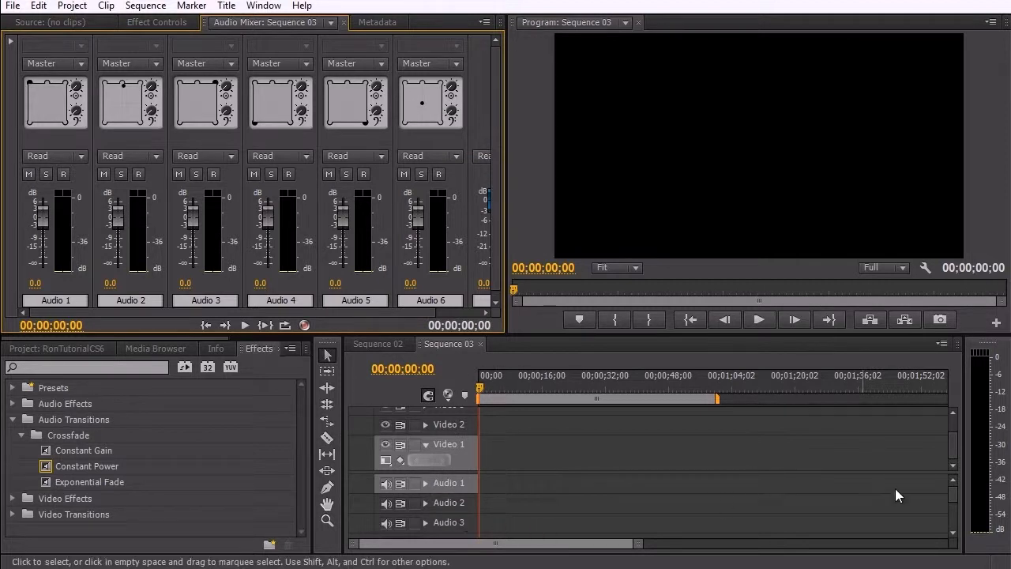
# Look through the Sequence 03 audio tracks down to the Master and expand the Audio 5 track.
pyautogui.moveTo(954, 493); pyautogui.dragTo(964, 519)
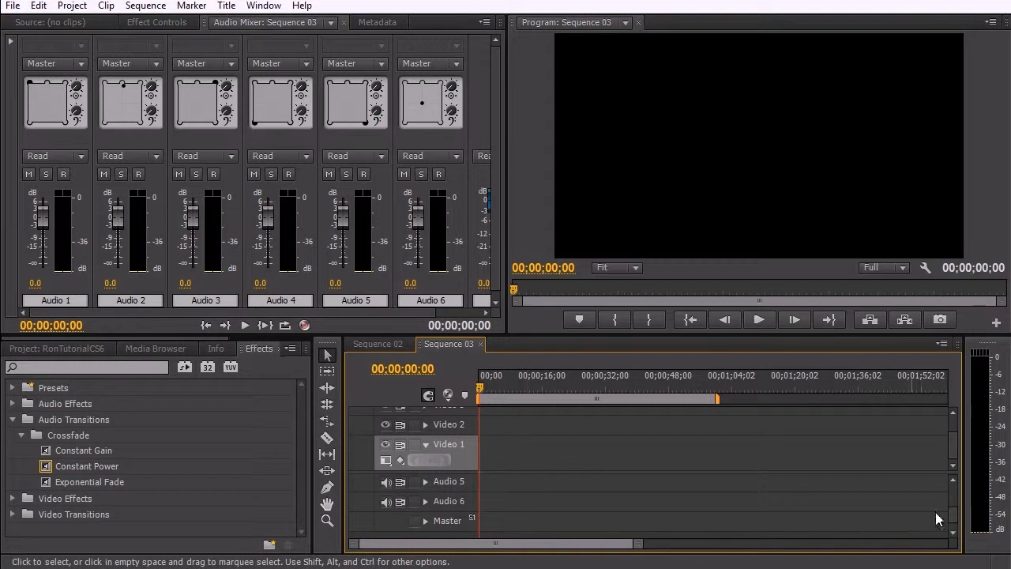
pyautogui.moveTo(951, 518); pyautogui.dragTo(951, 515)
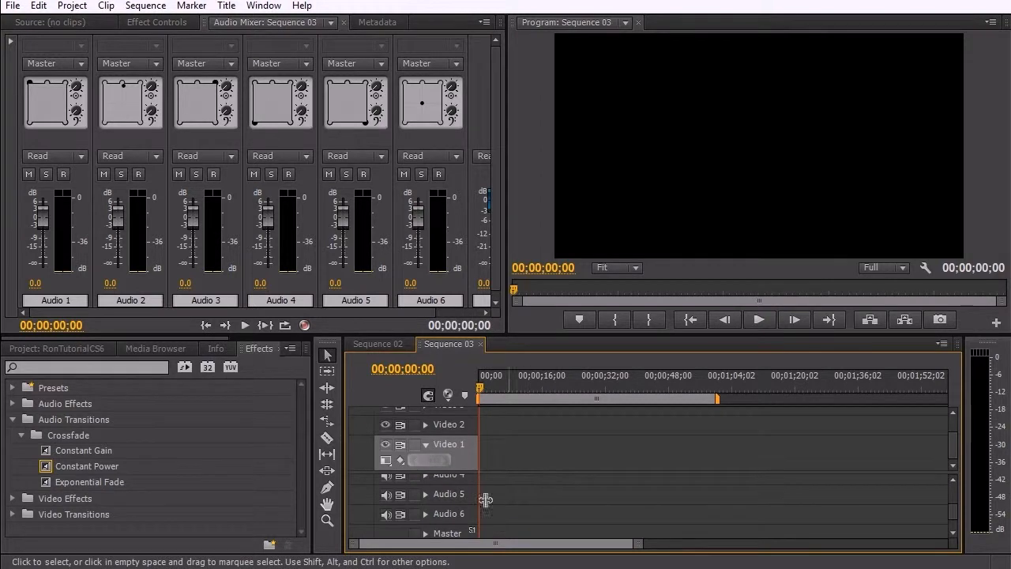
pyautogui.click(426, 494)
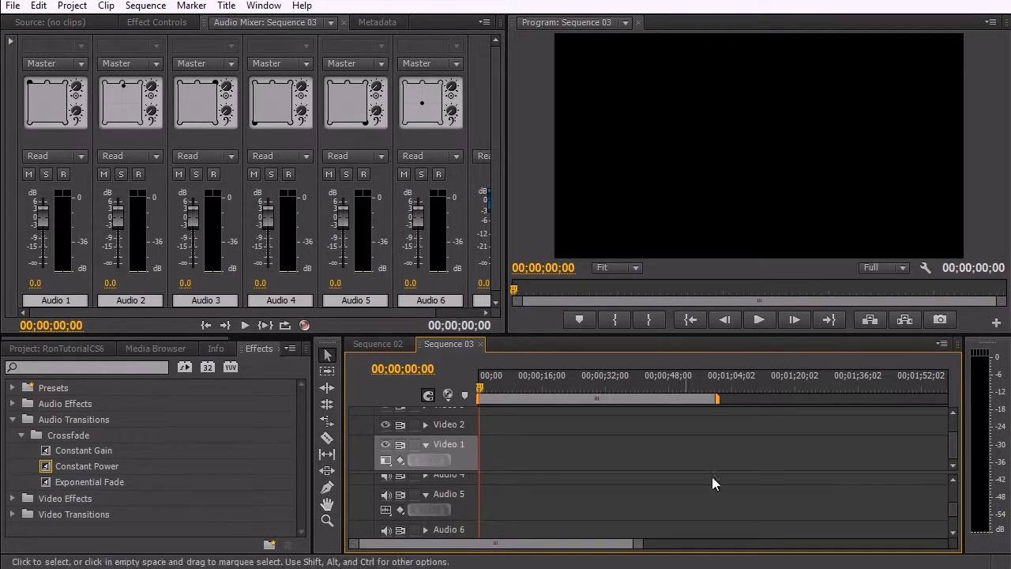
pyautogui.moveTo(950, 508); pyautogui.dragTo(938, 481)
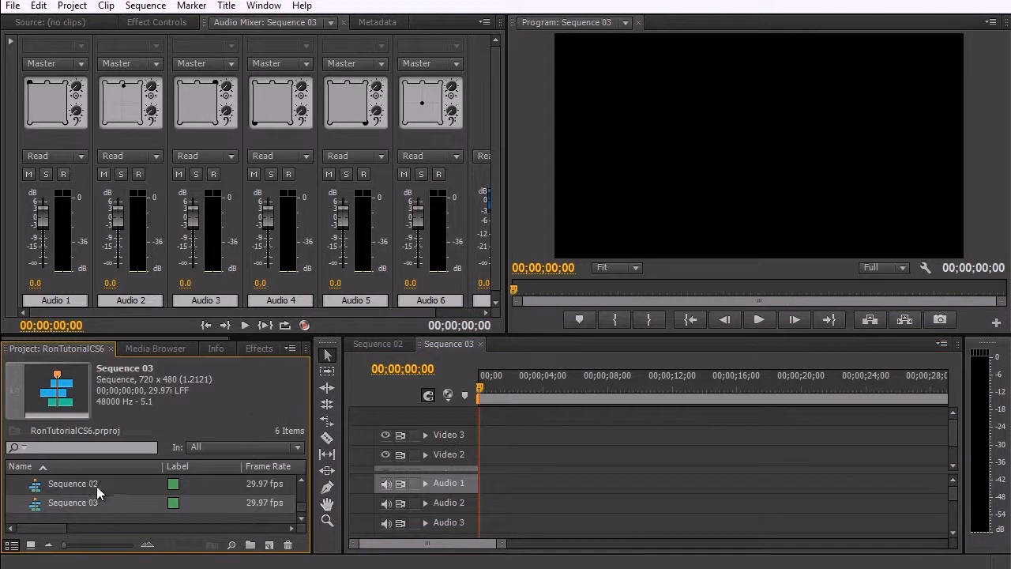
# Switch to Sequence 02, expand its Audio 1 track and set it to show track keyframes.
pyautogui.click(79, 484)
pyautogui.click(383, 344)
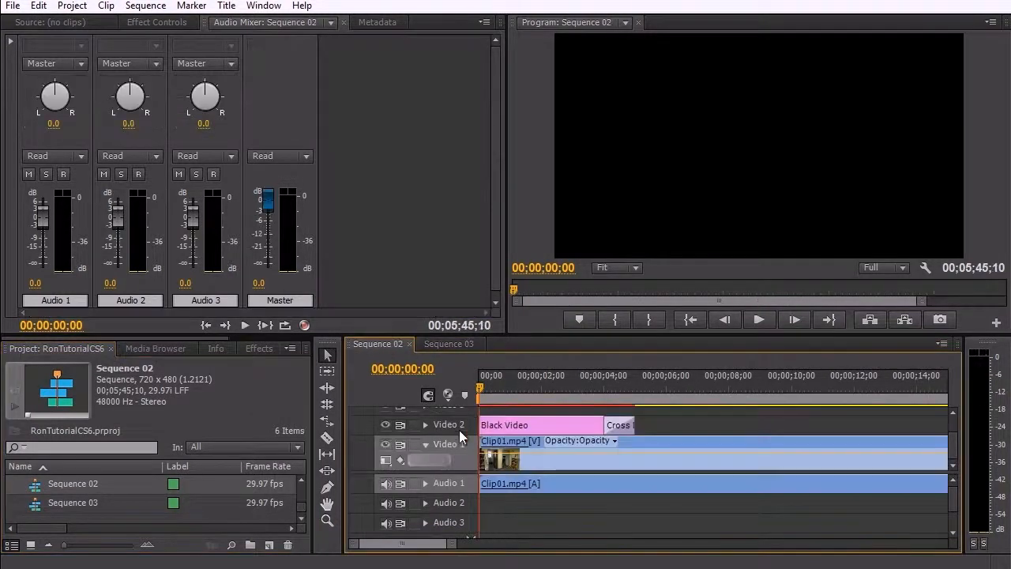
pyautogui.click(424, 483)
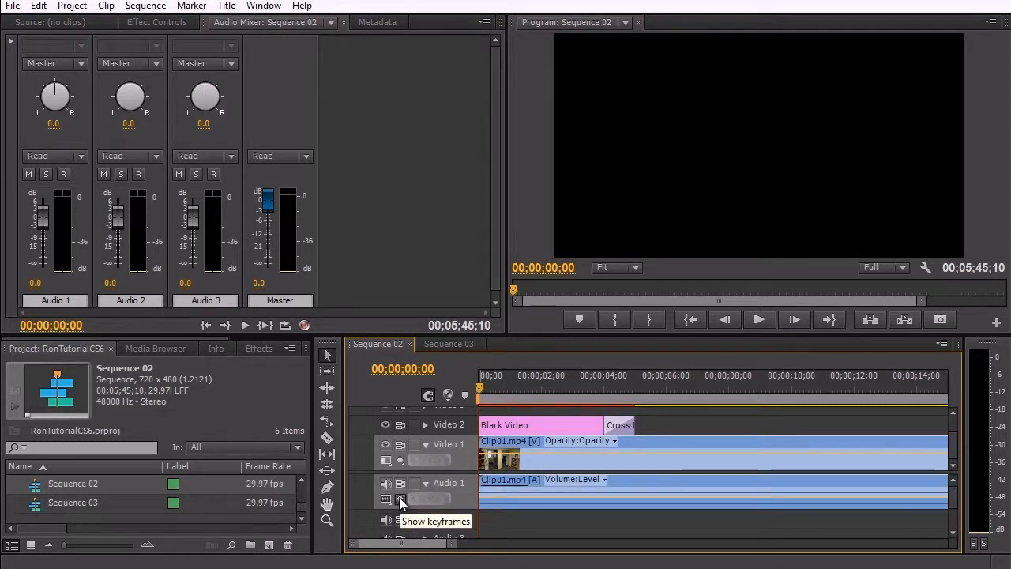
pyautogui.click(399, 497)
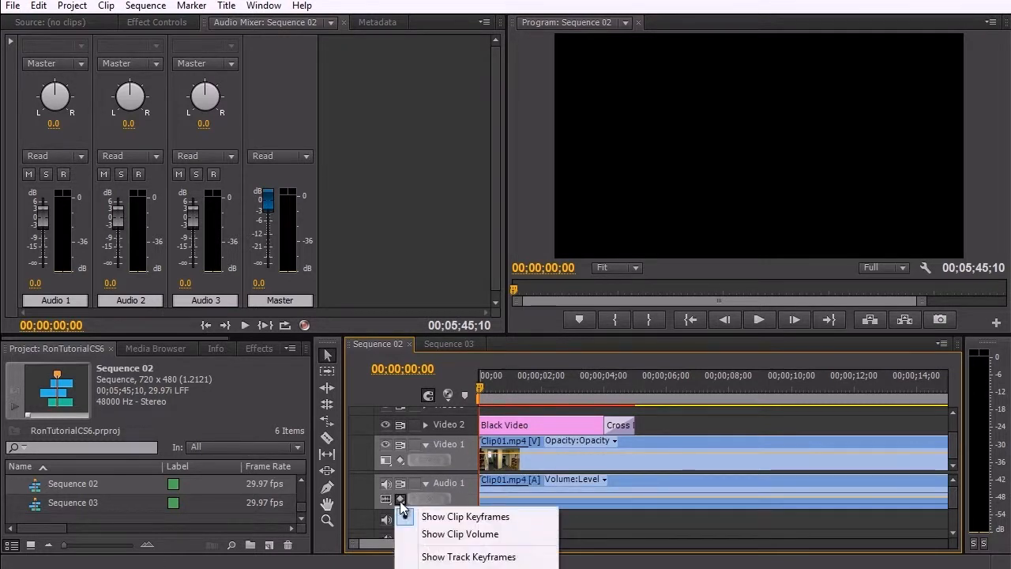
pyautogui.click(446, 558)
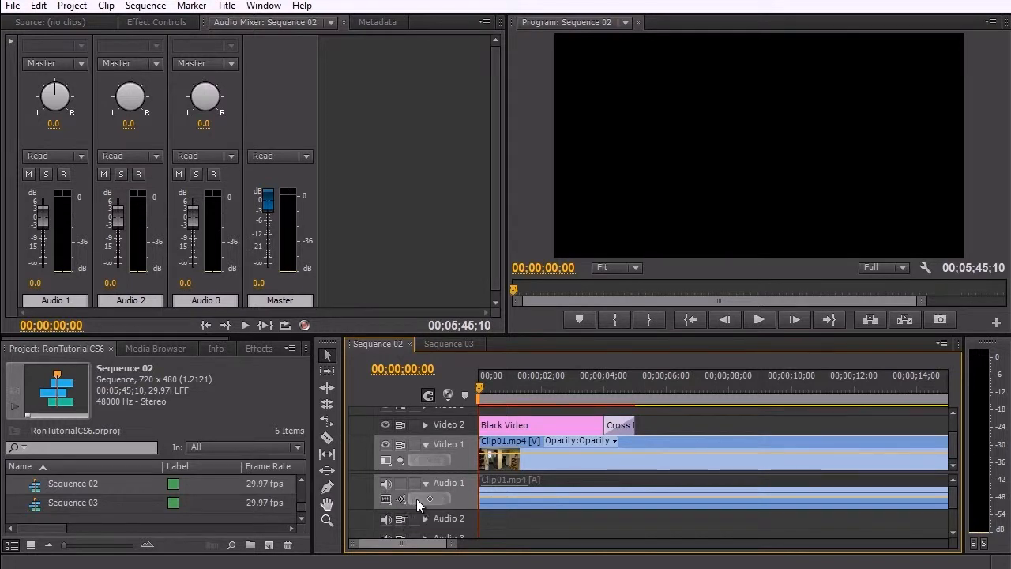
# Add a volume keyframe at the start of the Audio 1 track and lower the track level to about -12.7 dB, with the playhead at 00;00;01;17.
pyautogui.click(431, 499)
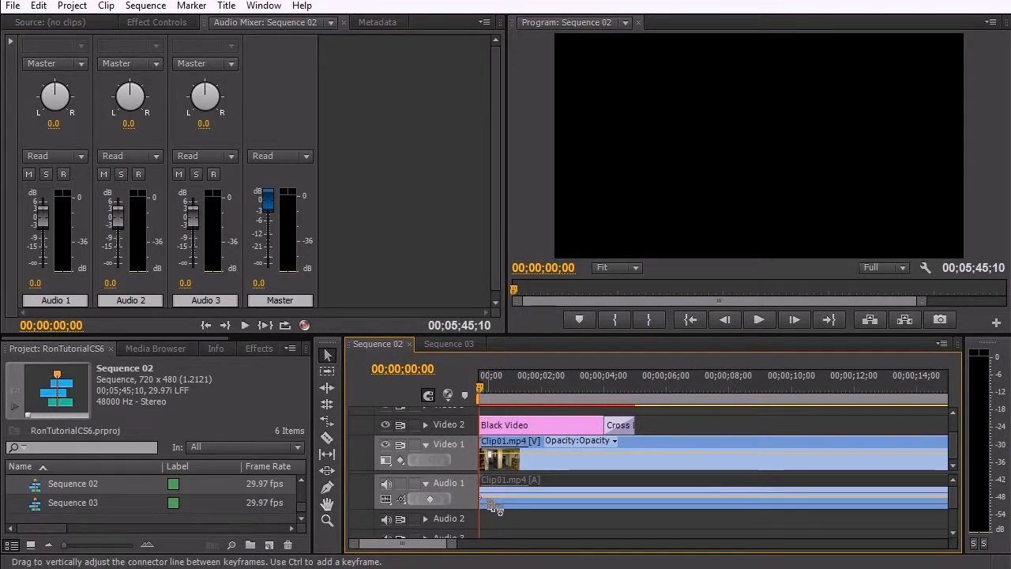
pyautogui.moveTo(479, 386); pyautogui.dragTo(527, 402)
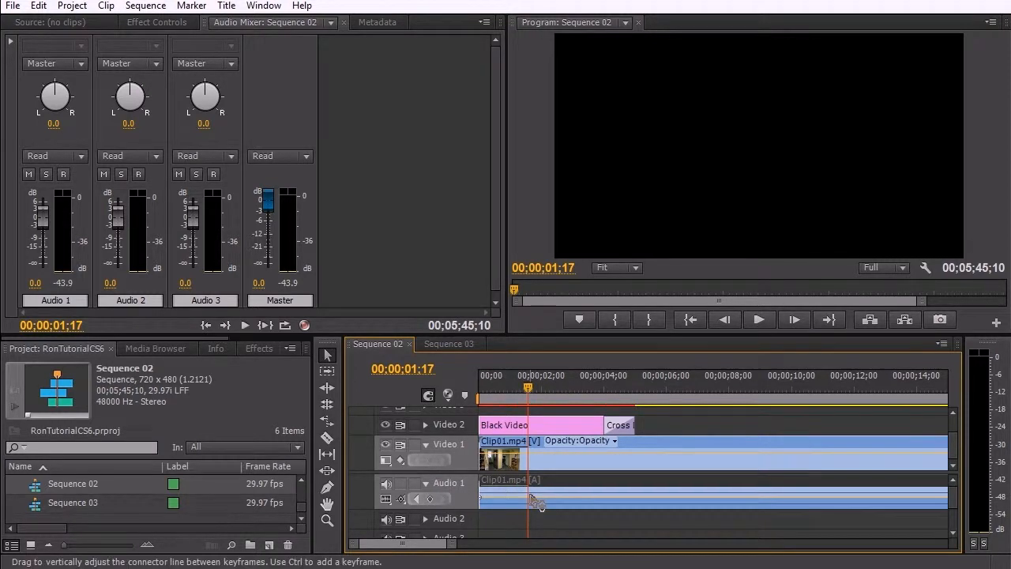
pyautogui.moveTo(537, 503)
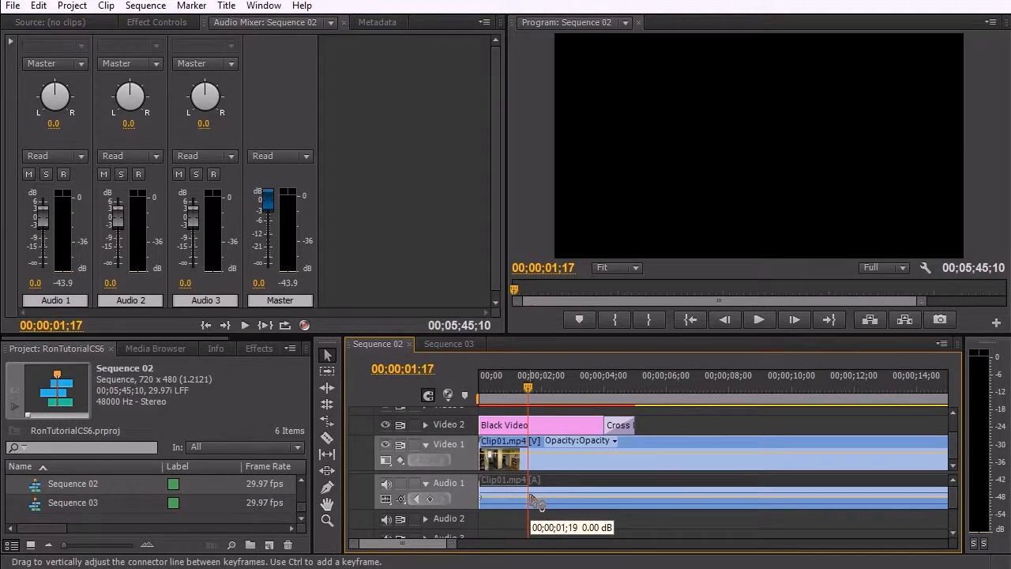
pyautogui.moveTo(537, 503); pyautogui.dragTo(538, 507)
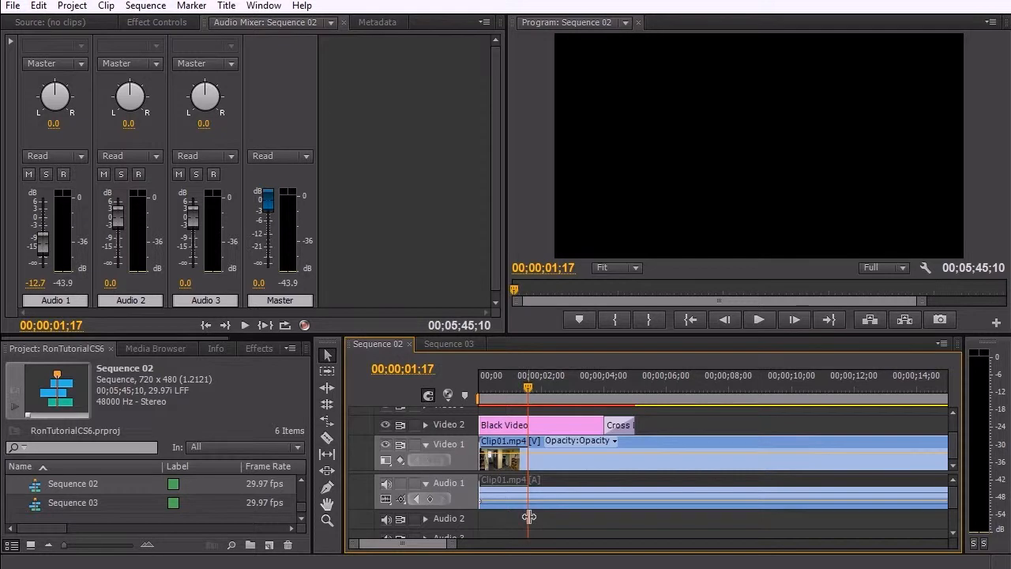
# Add an Audio 1 volume keyframe at 00;00;01;17, make the track taller and lower that keyframe to near silence.
pyautogui.click(434, 498)
pyautogui.moveTo(453, 509); pyautogui.dragTo(454, 533)
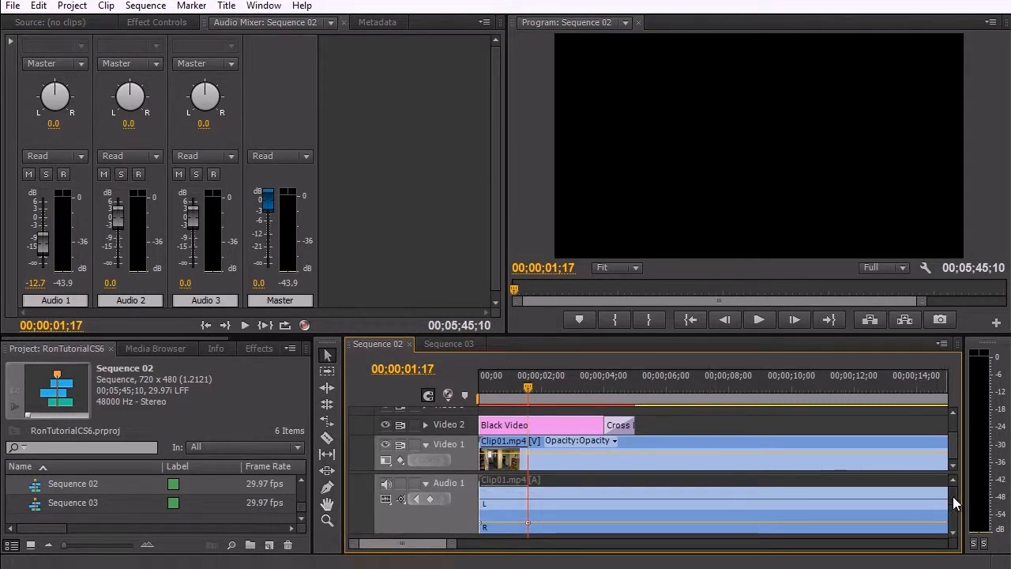
pyautogui.scroll(-1, 954, 502)
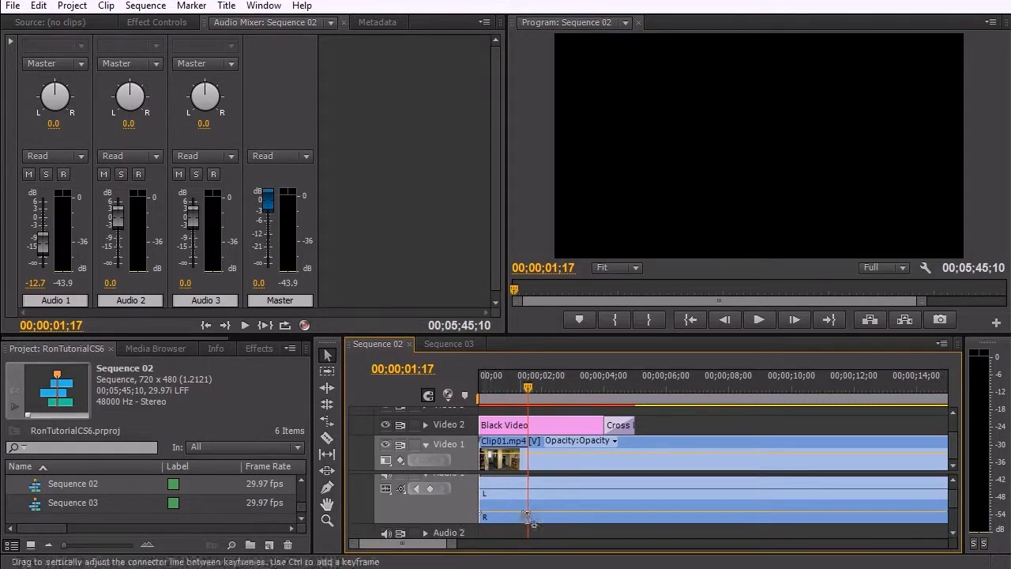
pyautogui.moveTo(528, 513); pyautogui.dragTo(530, 524)
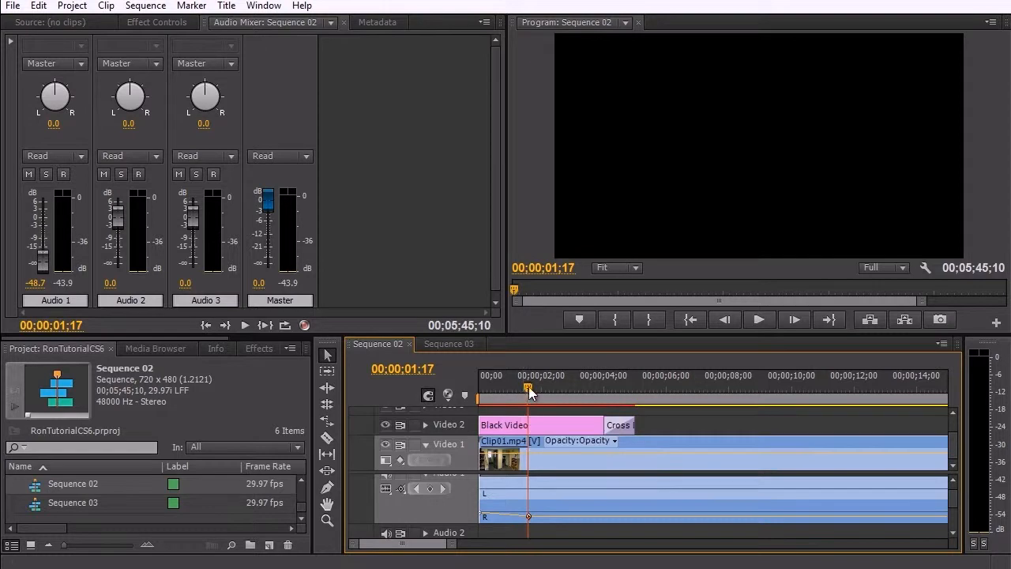
# Add Audio 1 volume keyframes at 00;00;06;12 and about 00;00;08;00, raising the last one to 0 dB.
pyautogui.moveTo(530, 386); pyautogui.dragTo(680, 402)
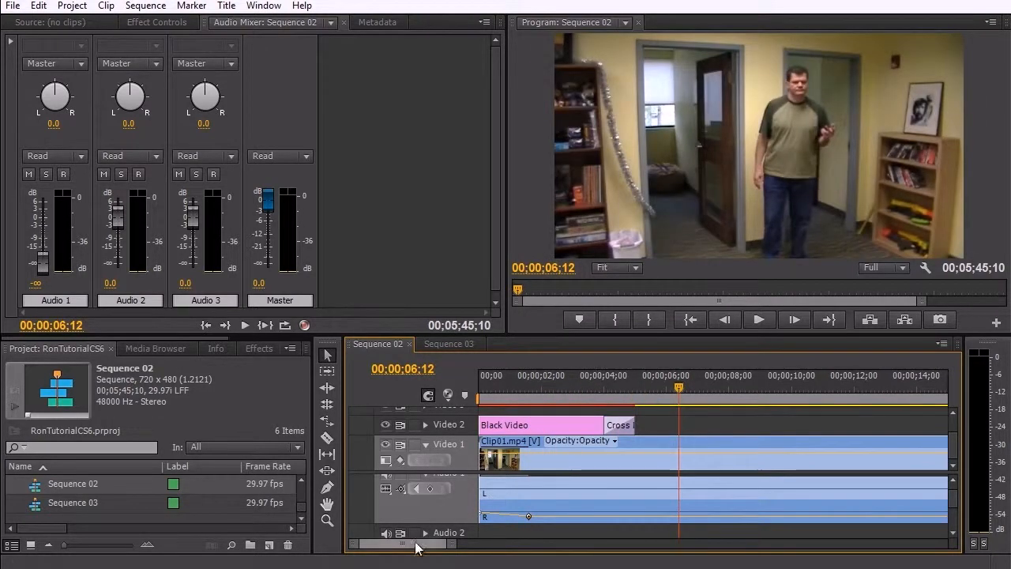
pyautogui.click(430, 488)
pyautogui.moveTo(677, 386); pyautogui.dragTo(728, 390)
pyautogui.click(429, 488)
pyautogui.moveTo(728, 519); pyautogui.dragTo(727, 501)
# Play Sequence 02 from about 00;00;00;27 and again around the fade-in to check how the Audio 1 fader follows the keyframes.
pyautogui.moveTo(712, 387); pyautogui.dragTo(506, 376)
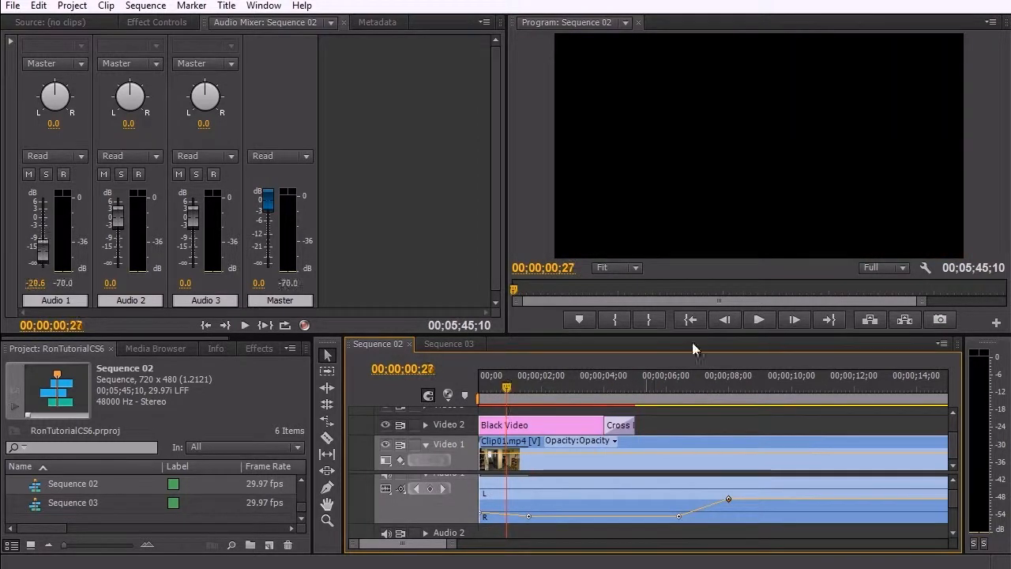
pyautogui.click(756, 320)
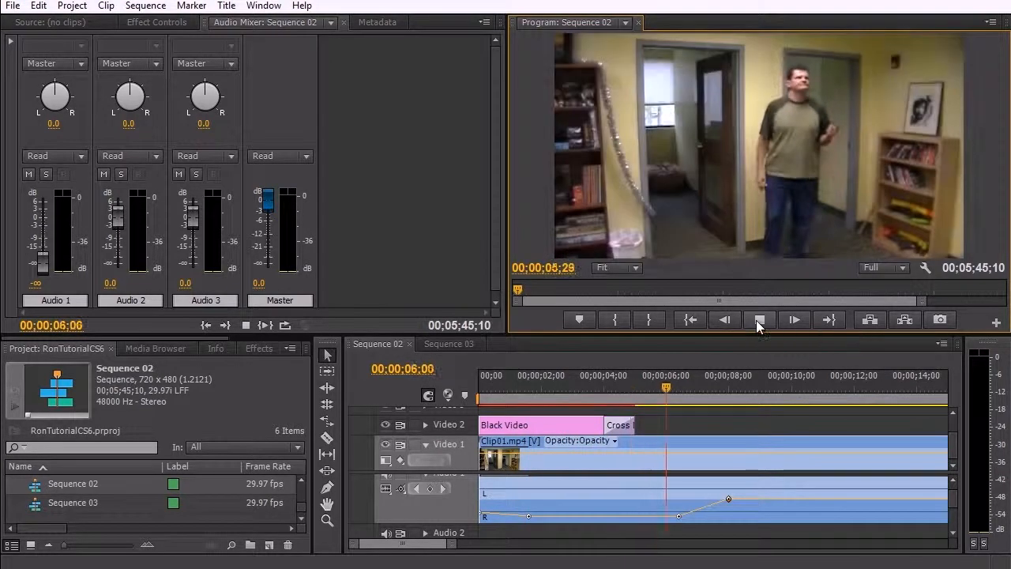
pyautogui.click(756, 320)
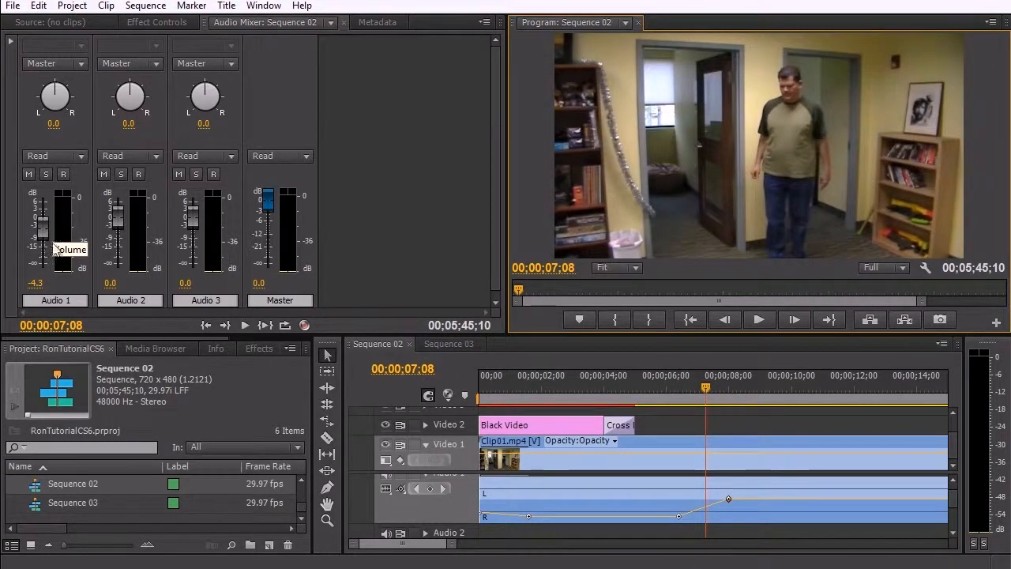
pyautogui.moveTo(685, 387); pyautogui.dragTo(672, 385)
pyautogui.click(758, 318)
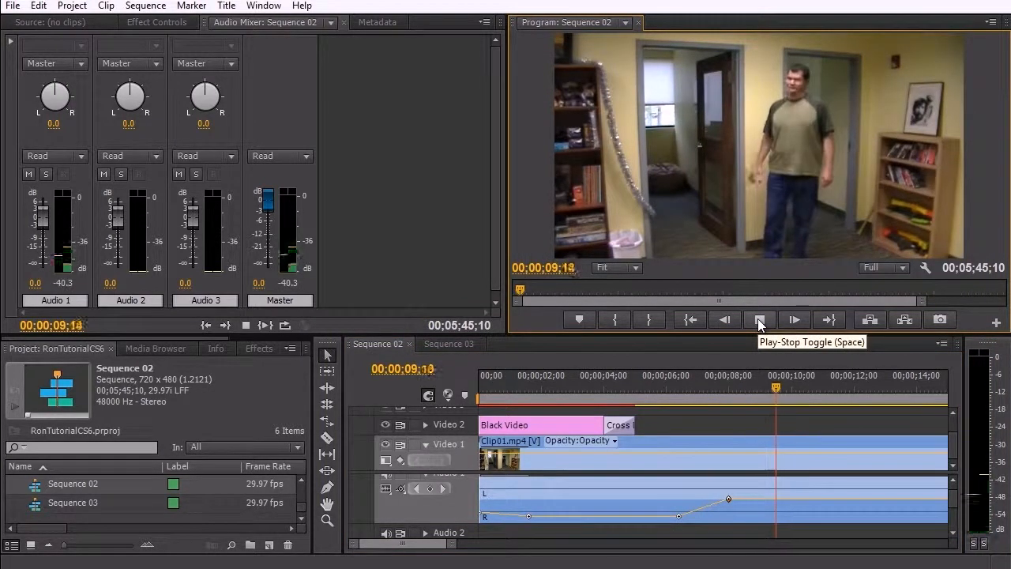
pyautogui.click(758, 318)
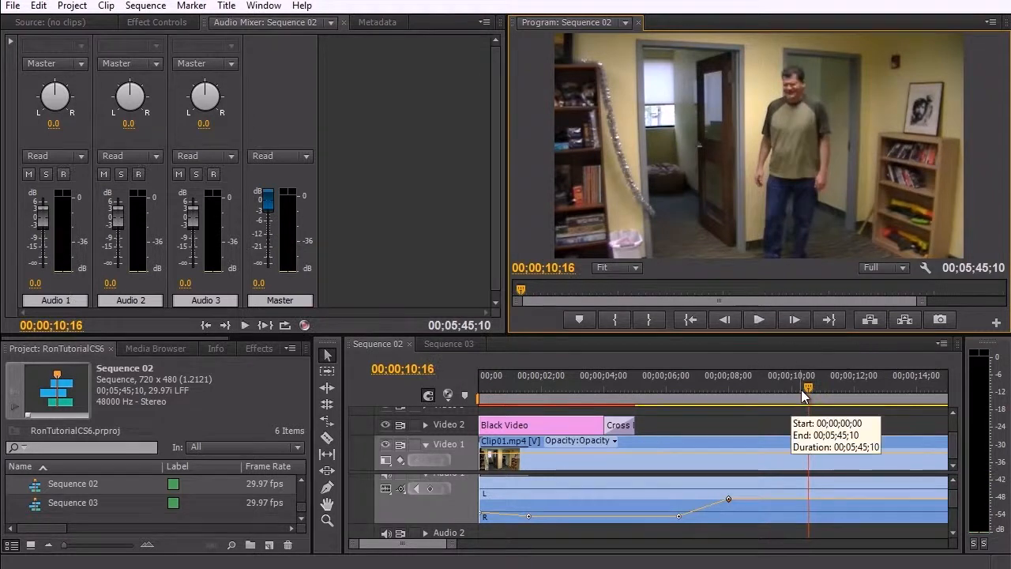